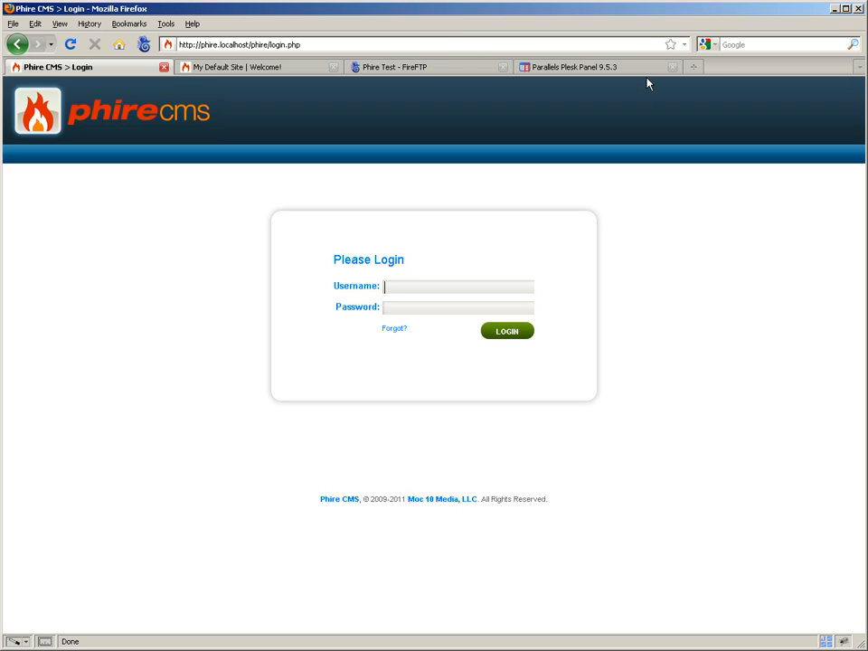
- Log in to Phire CMS as admin, entering the account password
text(admin)
key(Tab)
text(*********)
key(Return)
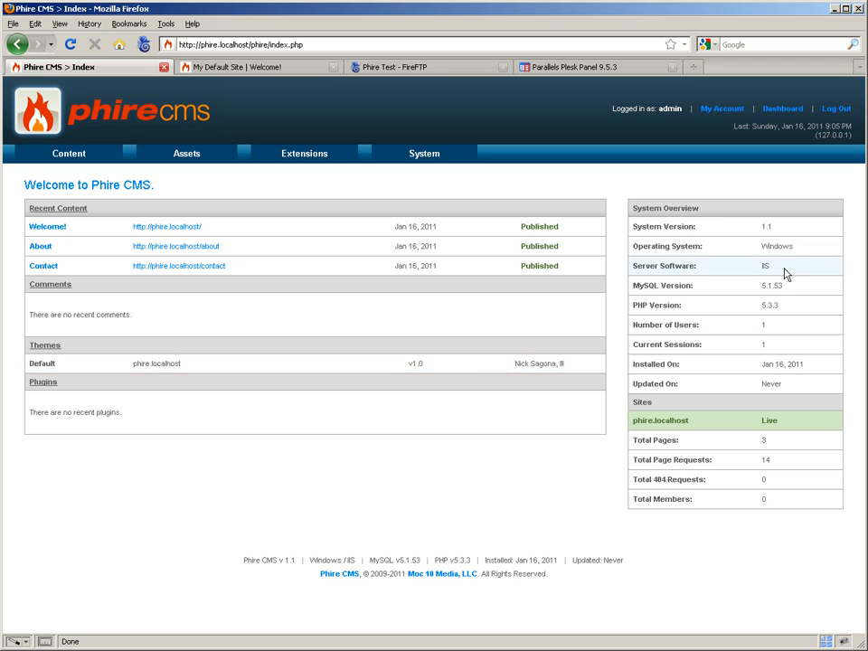
- Review the server details in the System Overview and view the local default site's About and home pages
drag(796, 246, 715, 303)
click(797, 303)
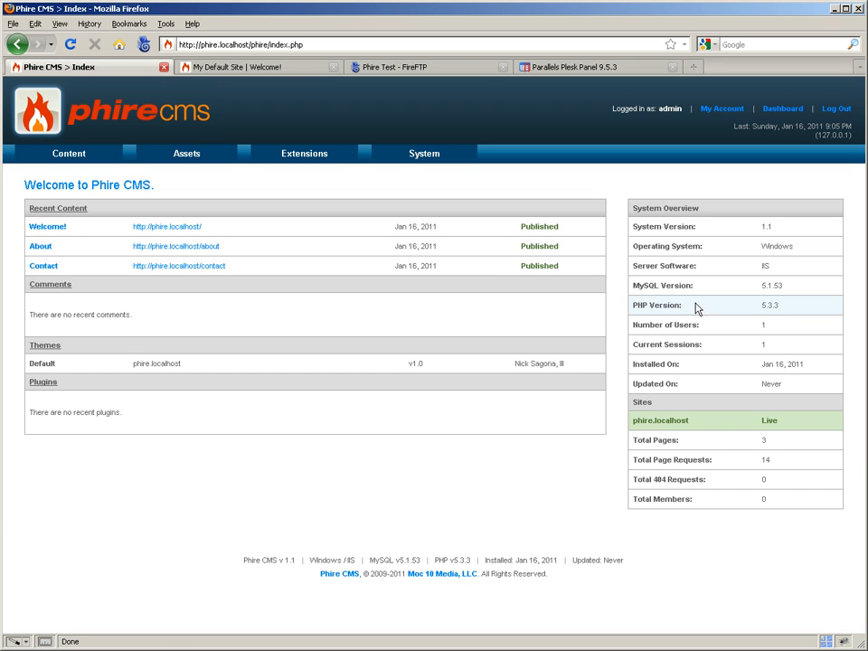
click(222, 66)
click(166, 188)
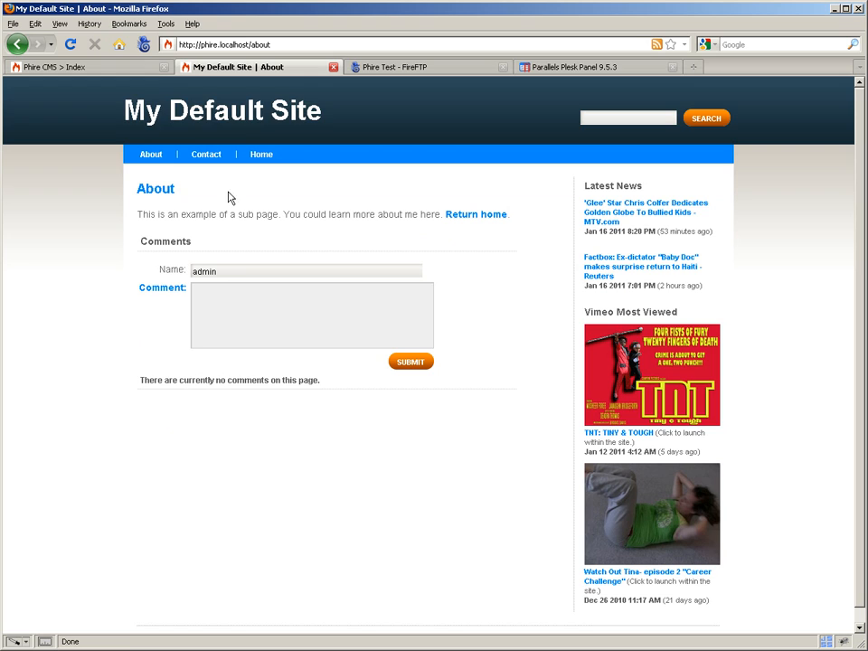
click(157, 113)
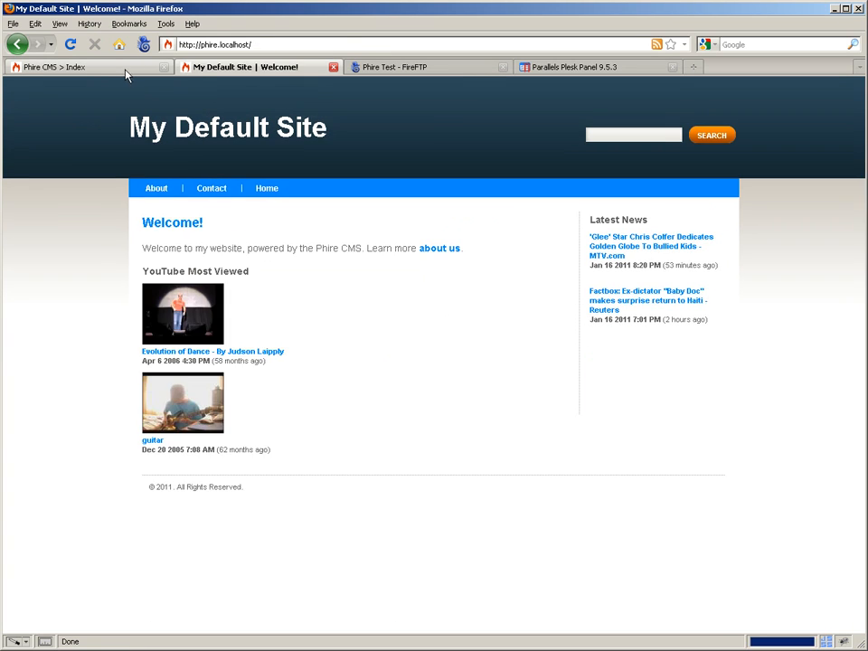
click(126, 68)
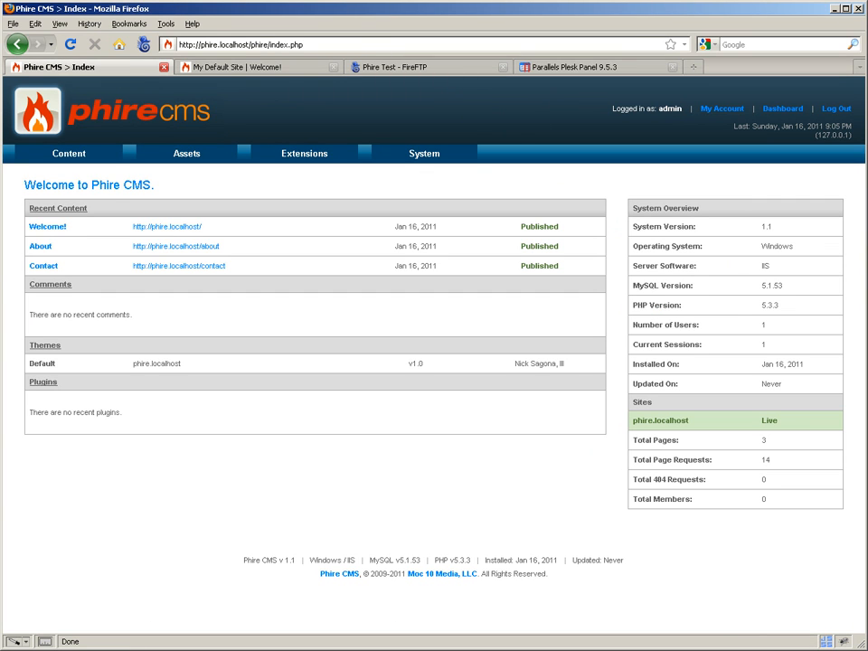
- Locate phire.sql in the local httpdocs folder and import it into the phire database in phpMyAdmin
key(alt+Tab)
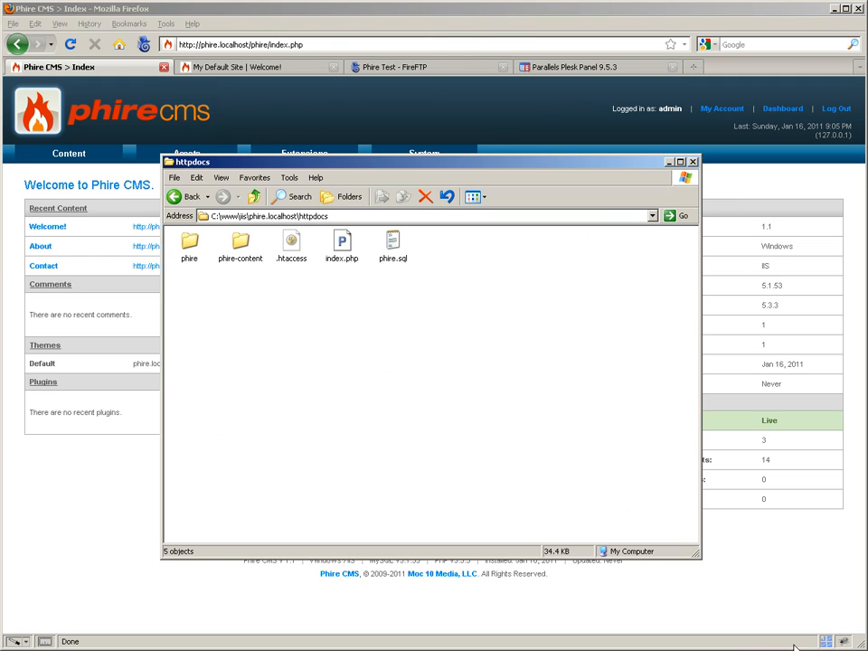
click(386, 253)
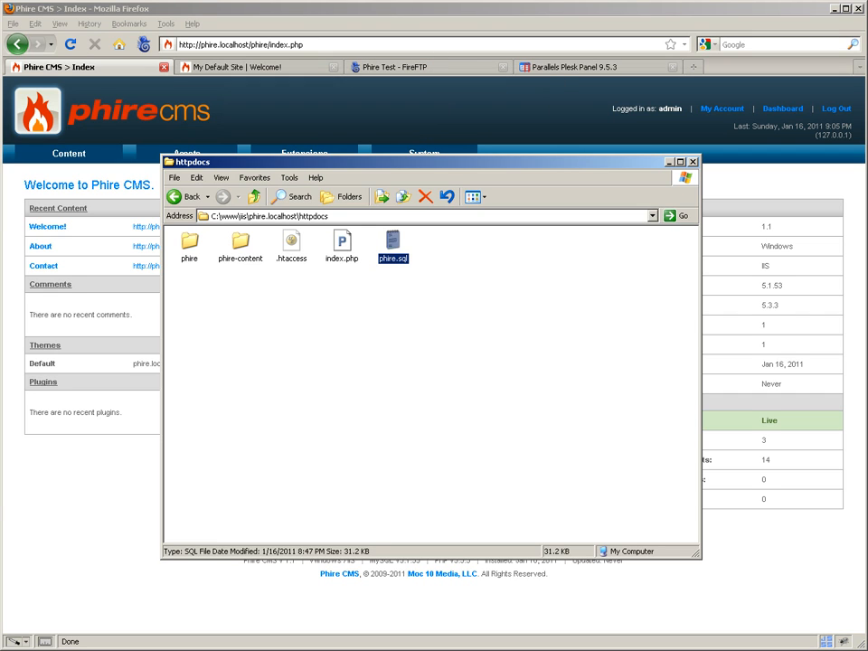
key(alt+Tab)
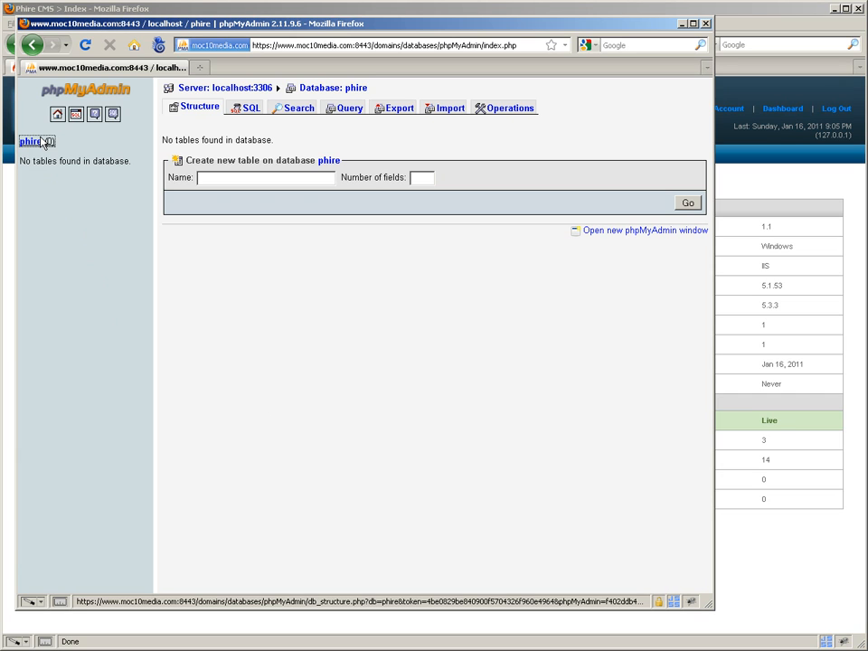
click(445, 110)
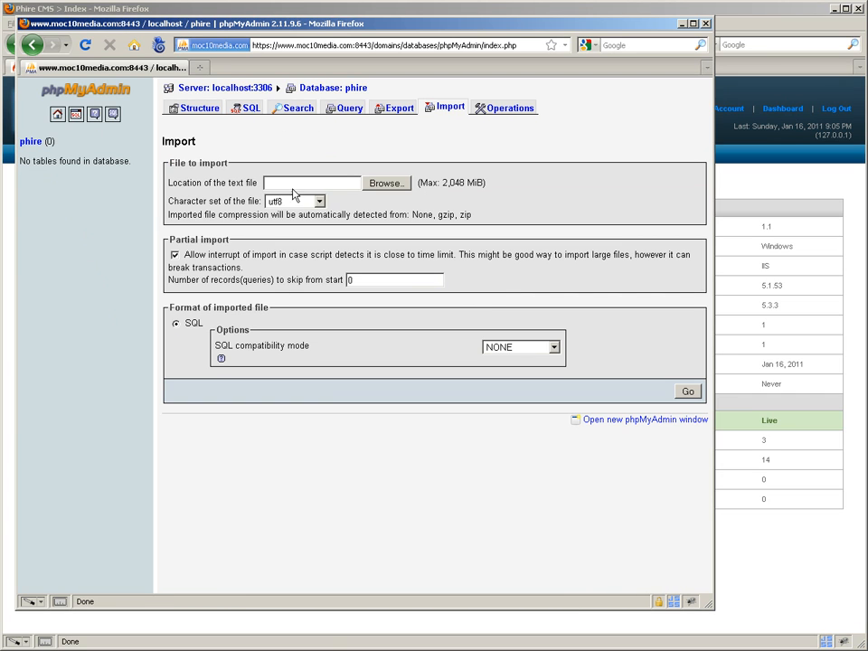
click(389, 183)
double_click(114, 124)
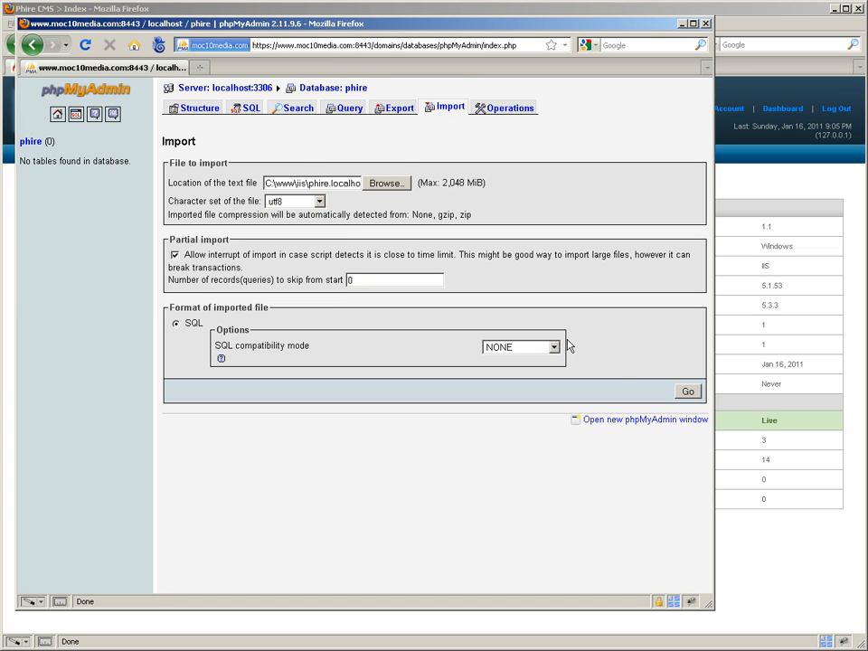
click(688, 394)
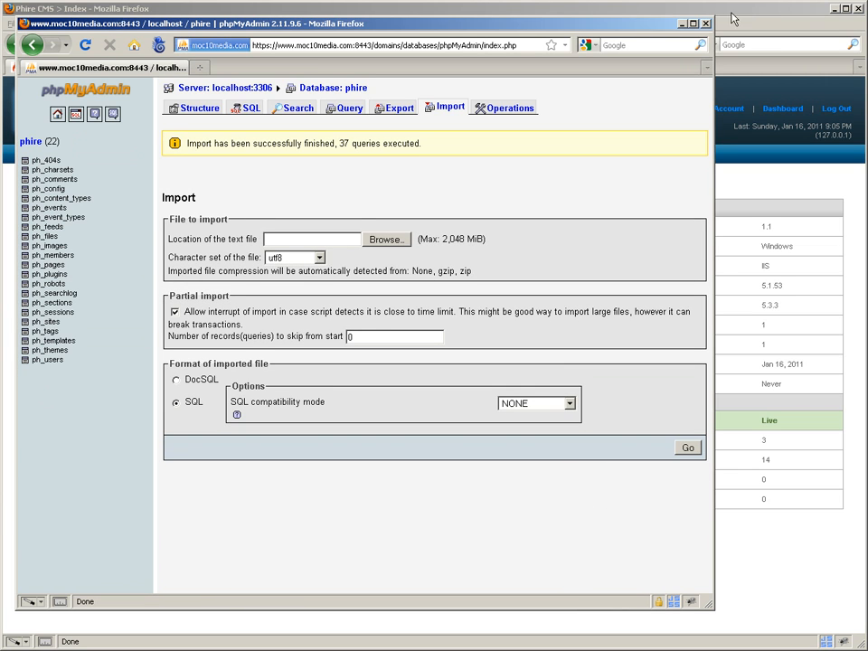
click(680, 24)
- Switch to FireFTP and compare the local phire, phire-content, .htaccess and index.php items with the remote httpdocs contents
click(426, 69)
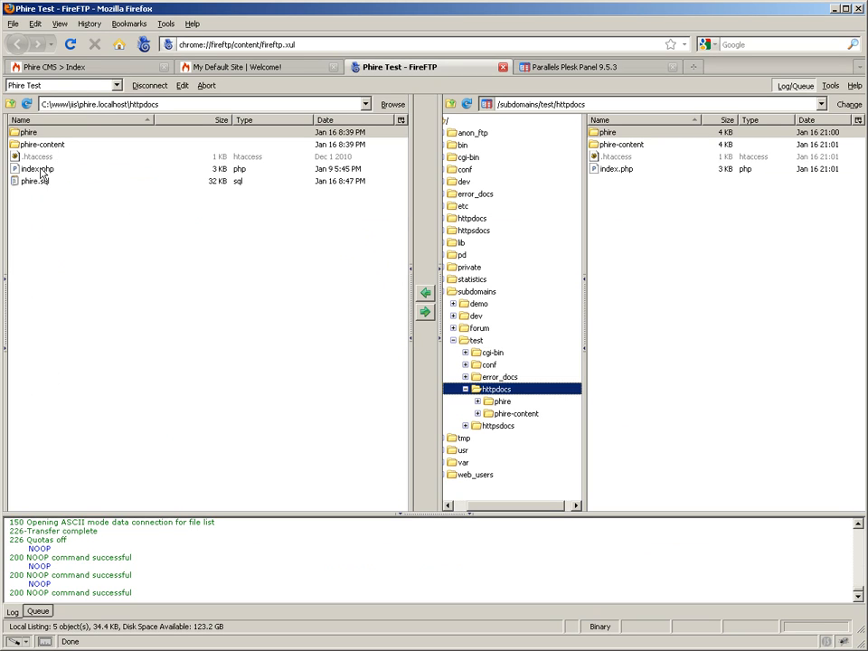
click(32, 131)
shift+click(29, 168)
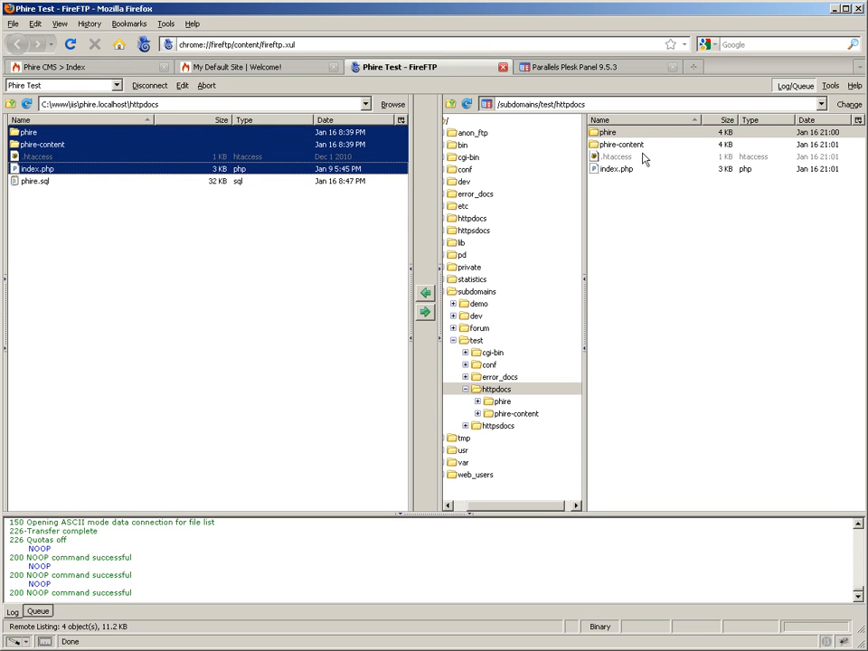
click(733, 319)
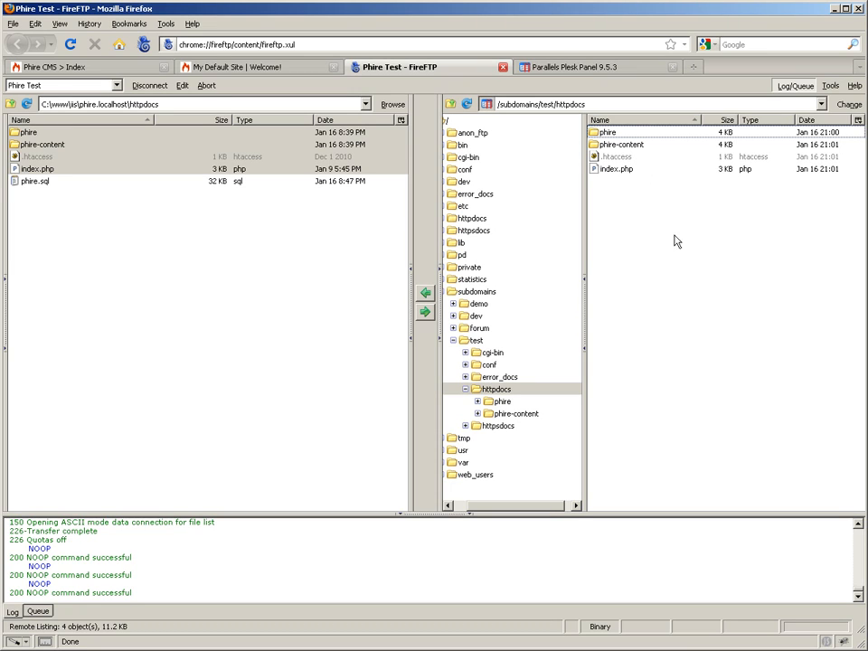
- Set the remote phire-content folder's permissions to 0777, applied to the folder and all contained folders and files
right_click(634, 146)
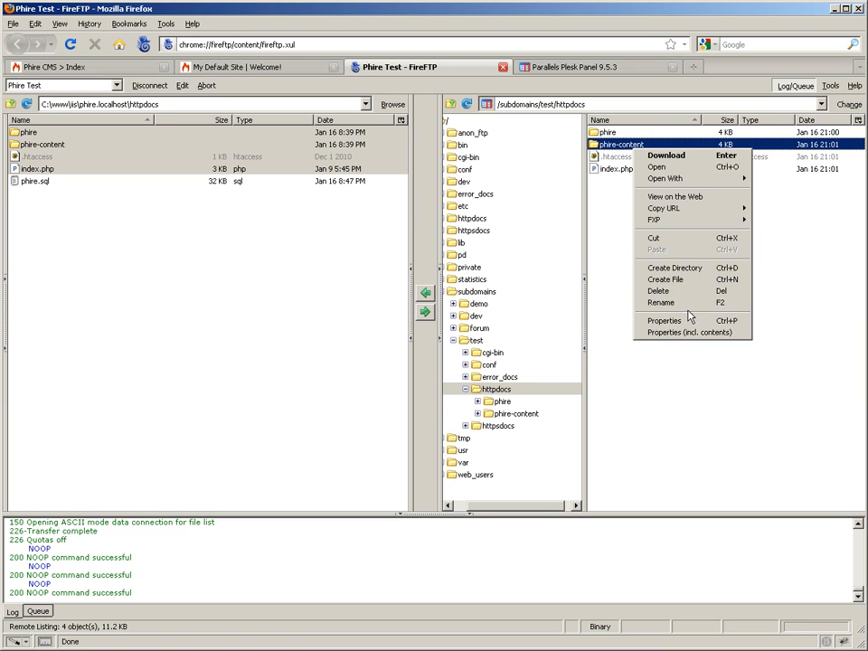
click(680, 333)
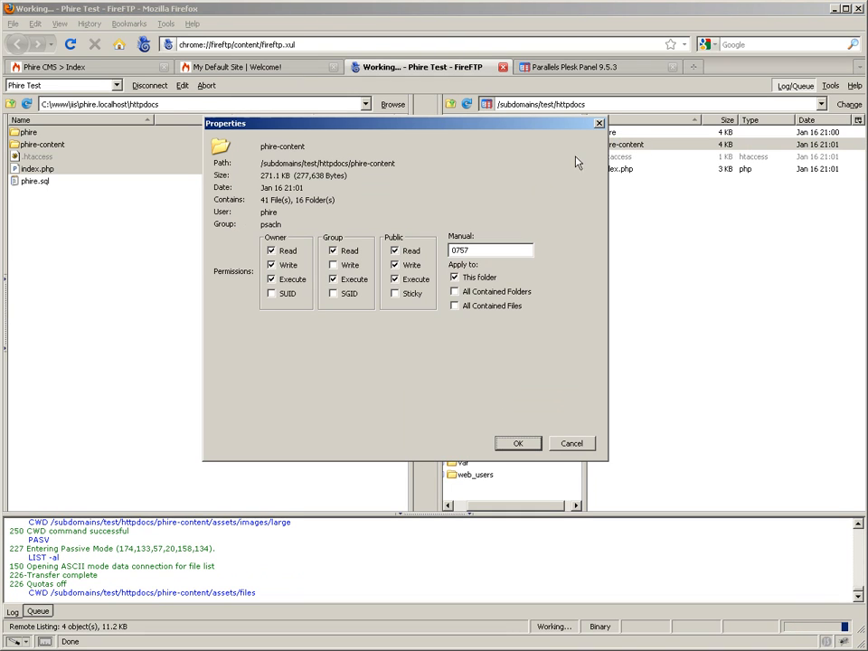
click(348, 265)
click(488, 293)
click(488, 306)
click(515, 444)
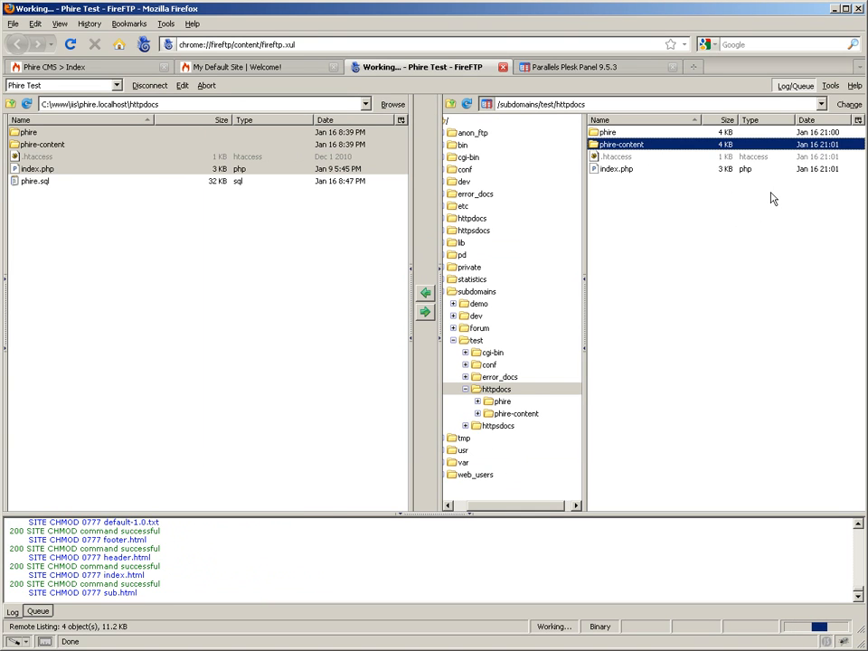
- Open config.php from the local phire folder in UltraEdit, set DB_USER to phiretest, and save the file
key(alt+Tab)
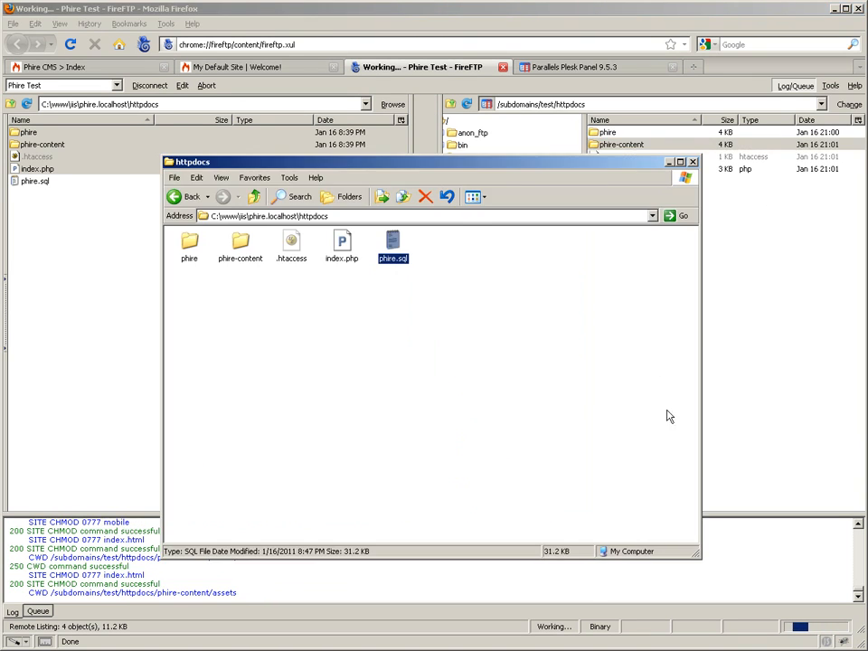
double_click(190, 244)
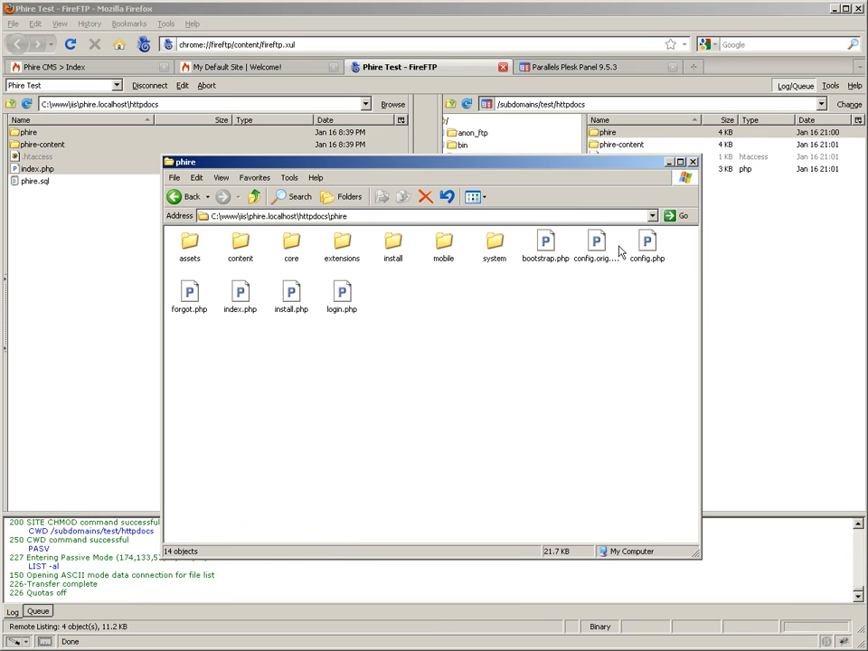
click(637, 252)
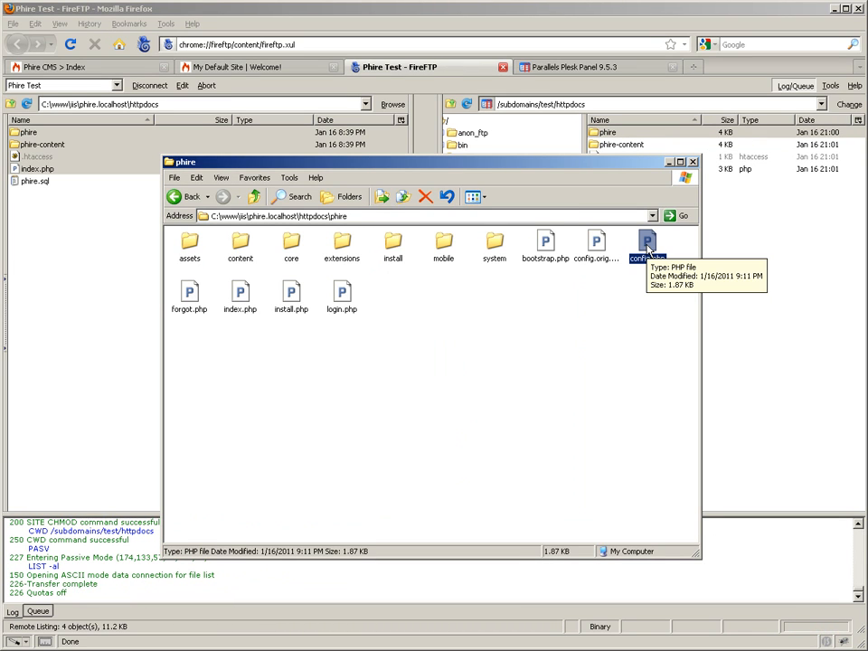
double_click(647, 244)
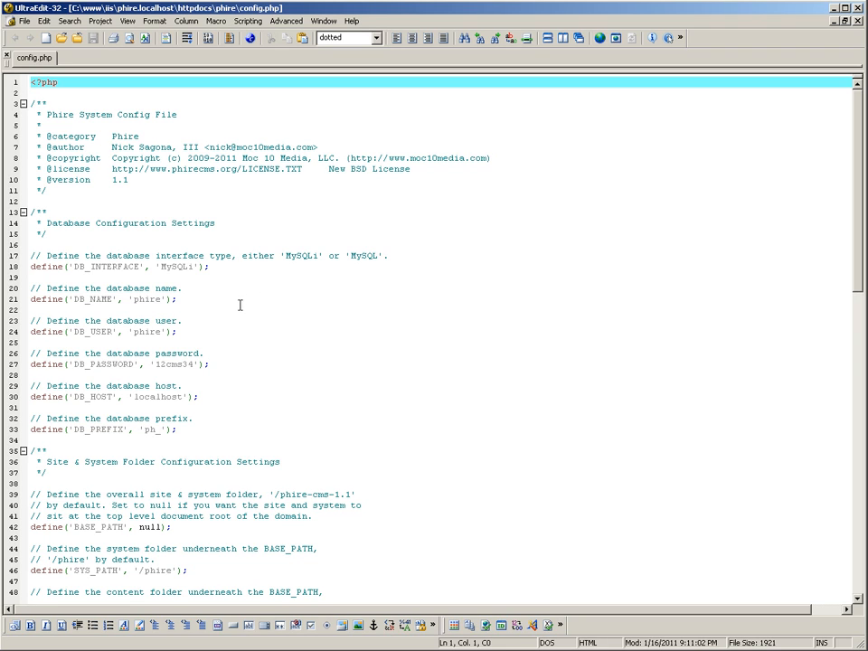
click(163, 332)
text(test)
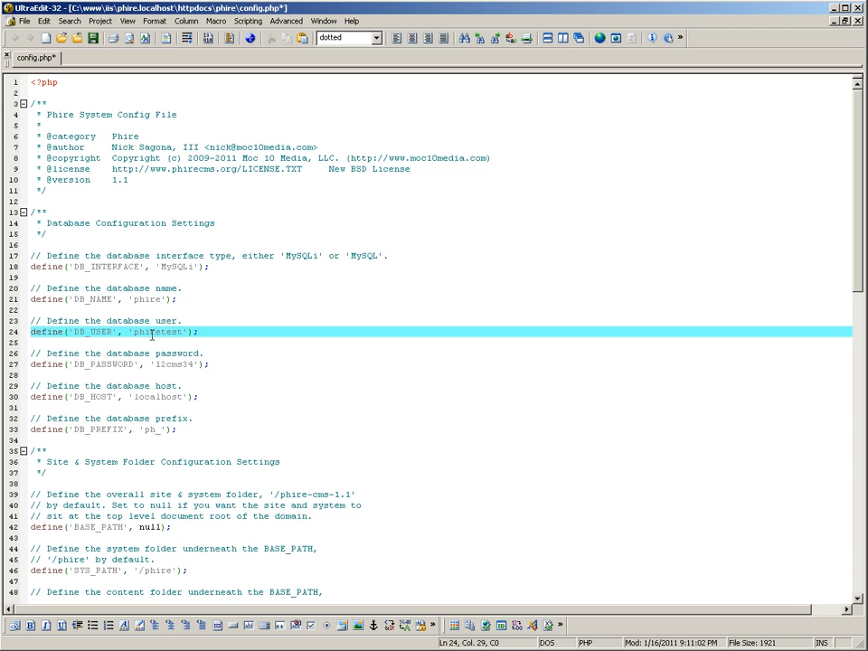
key(ctrl+s)
click(860, 9)
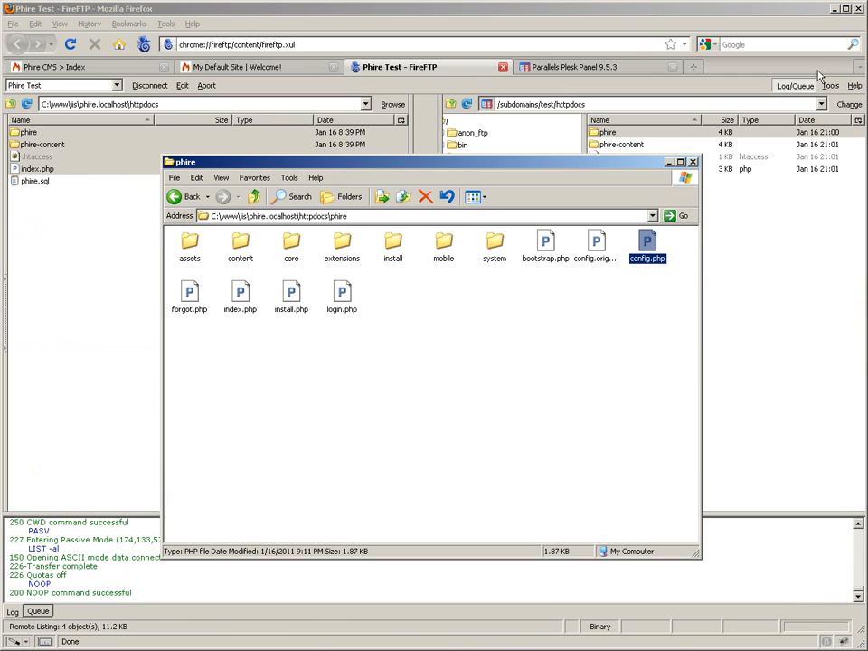
- Upload the edited config.php to the remote phire folder with FireFTP, overwriting the existing file
click(625, 18)
click(110, 239)
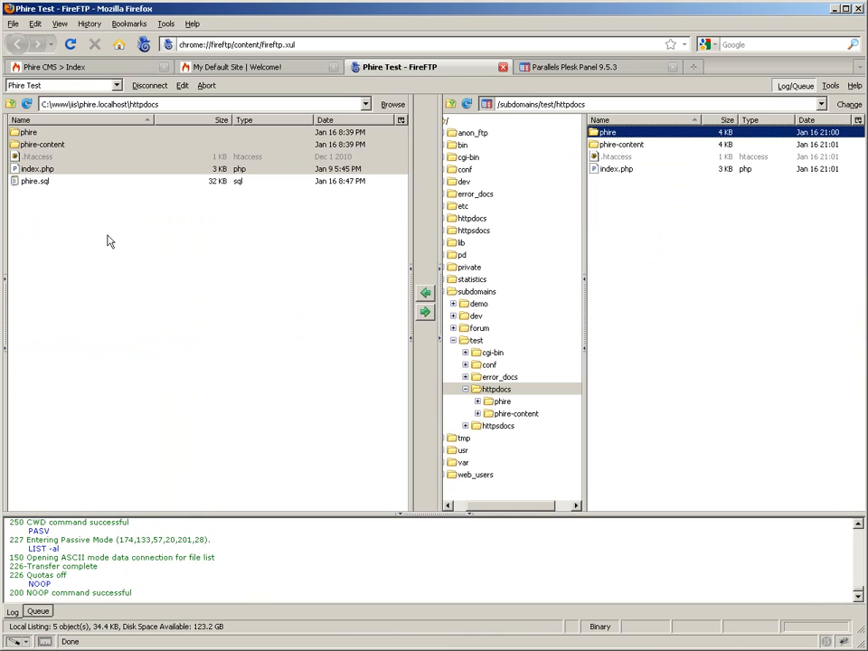
click(38, 135)
double_click(38, 136)
double_click(608, 133)
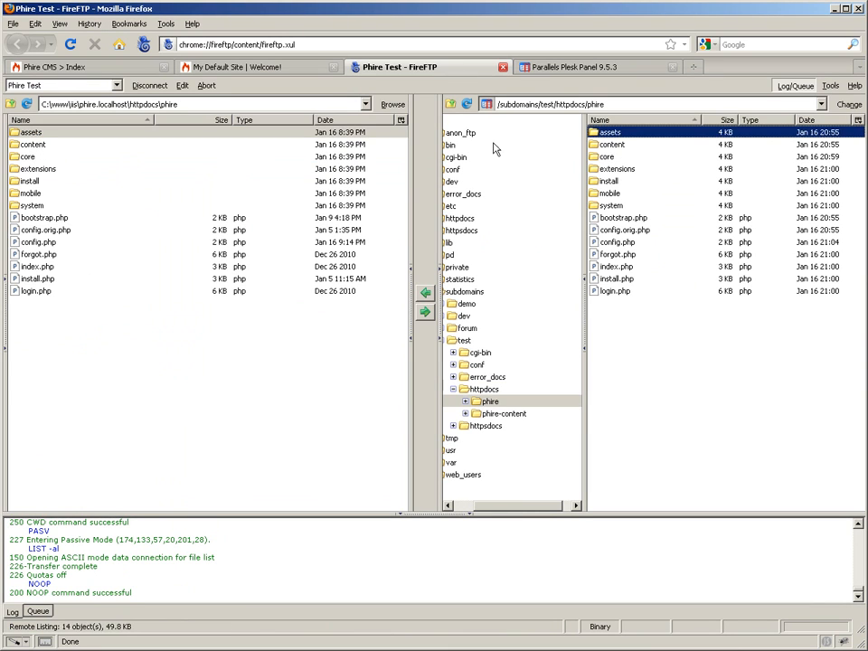
click(41, 242)
click(425, 311)
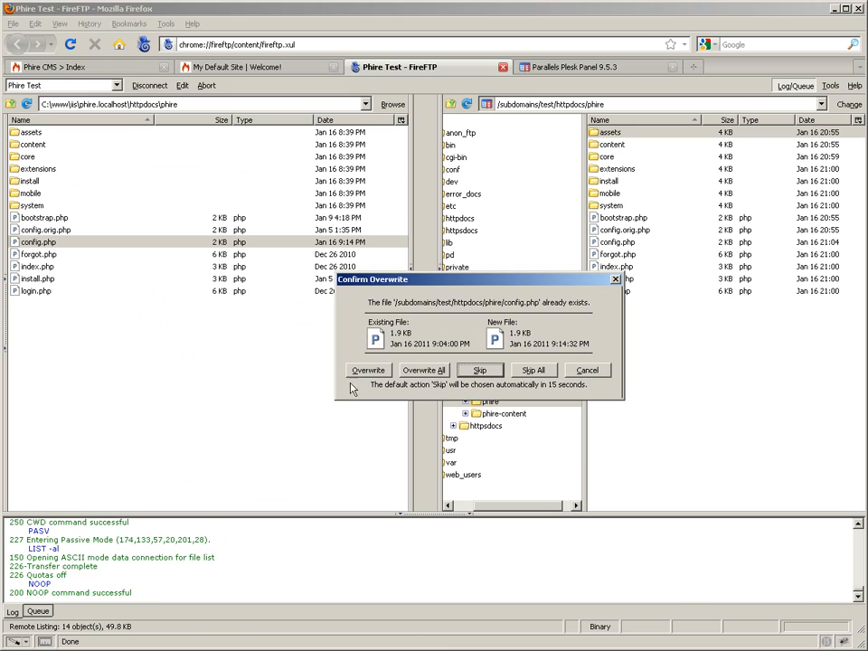
click(368, 368)
- Check the permissions of the remote config.php and return both the local and remote listings to httpdocs
click(620, 241)
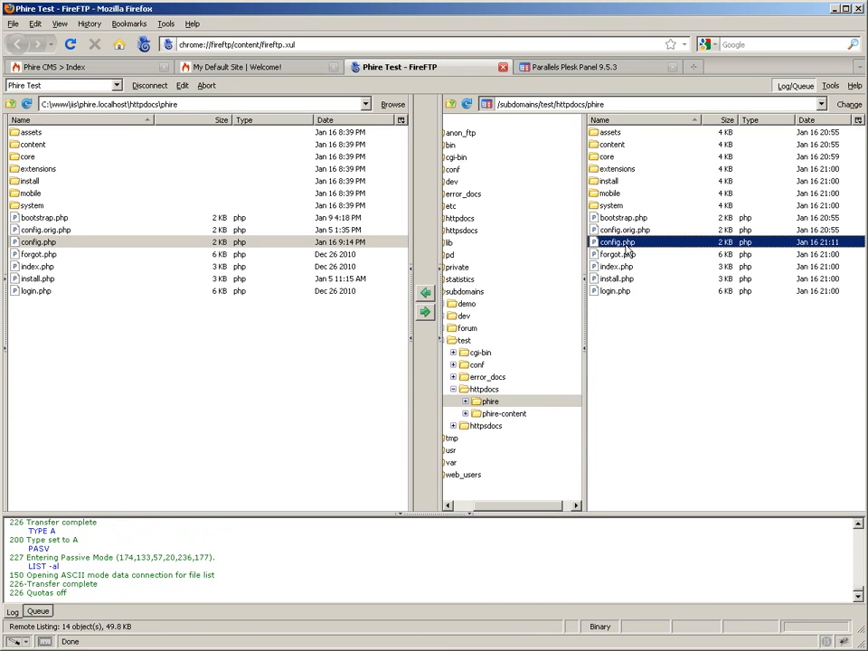
right_click(627, 244)
click(674, 417)
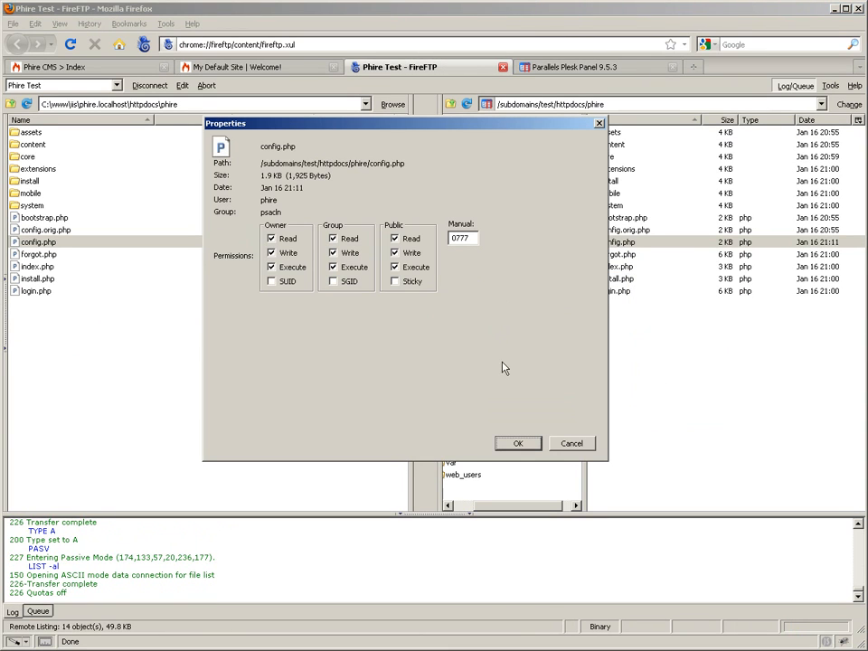
click(519, 443)
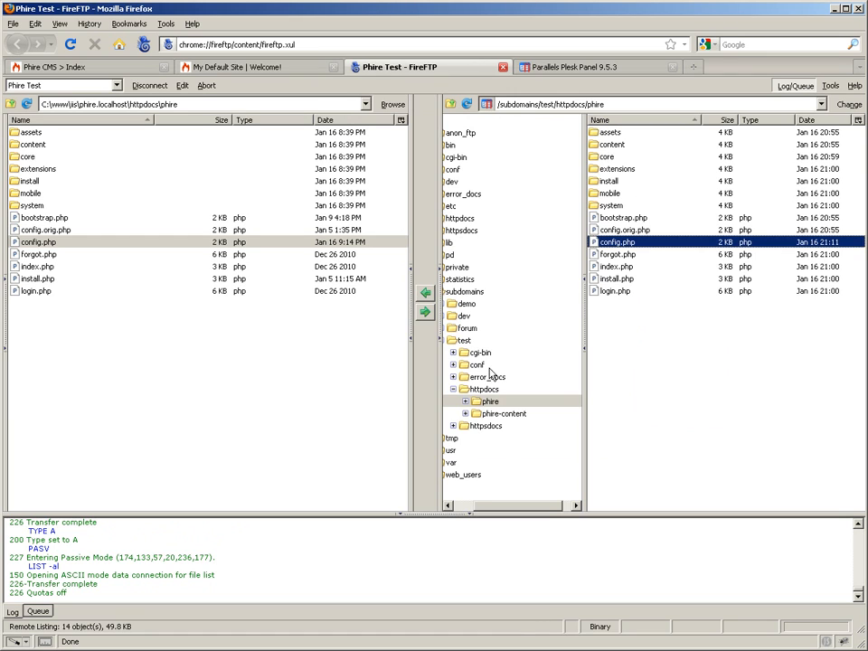
click(489, 390)
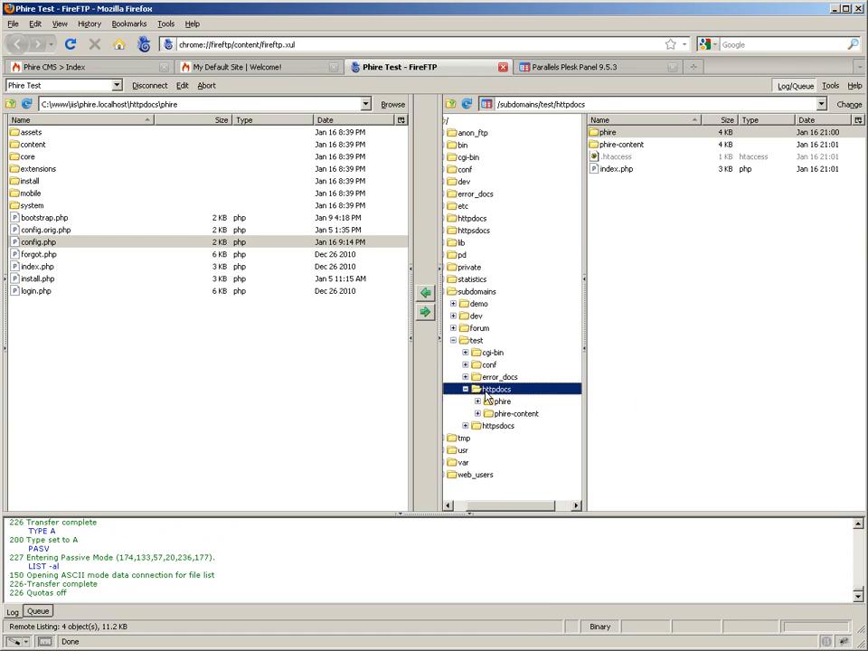
click(10, 104)
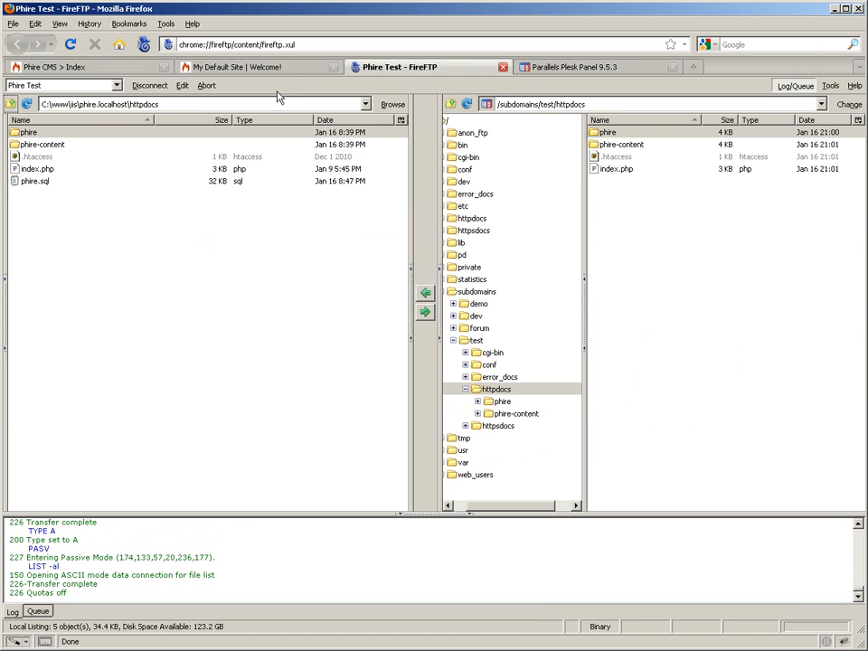
click(693, 67)
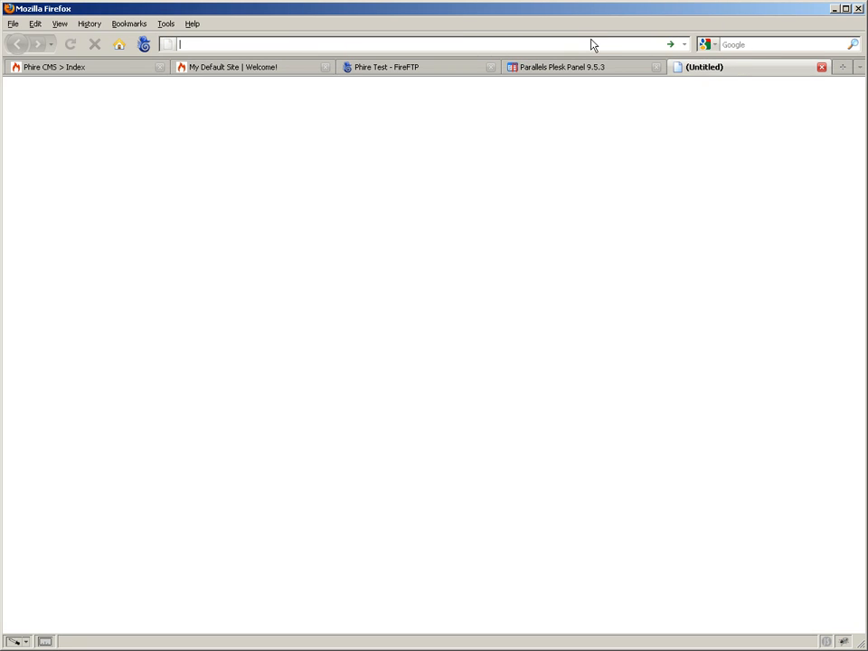
text(test)
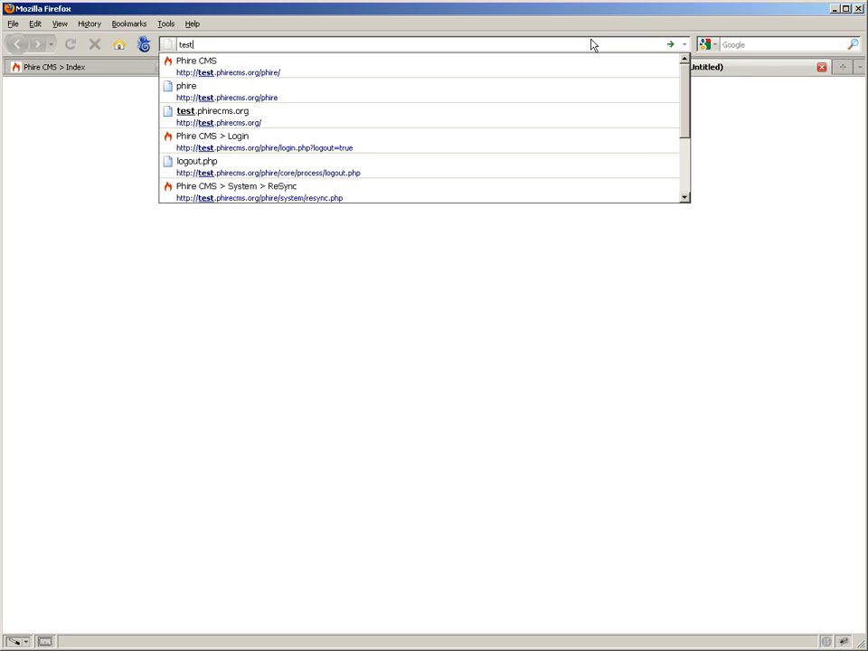
text(.phire)
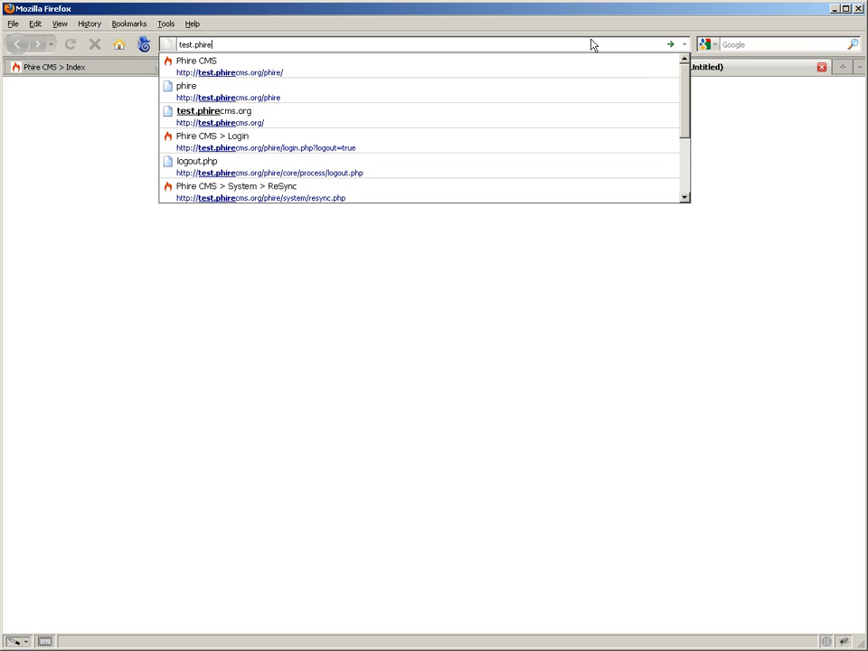
key(Down)
key(ctrl+shift+Left)
key(BackSpace)
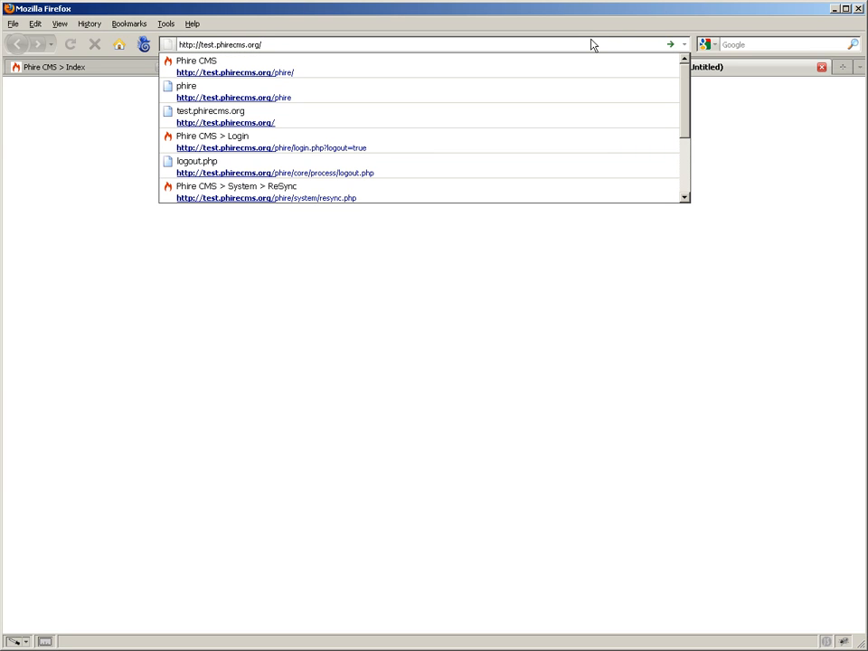
key(Return)
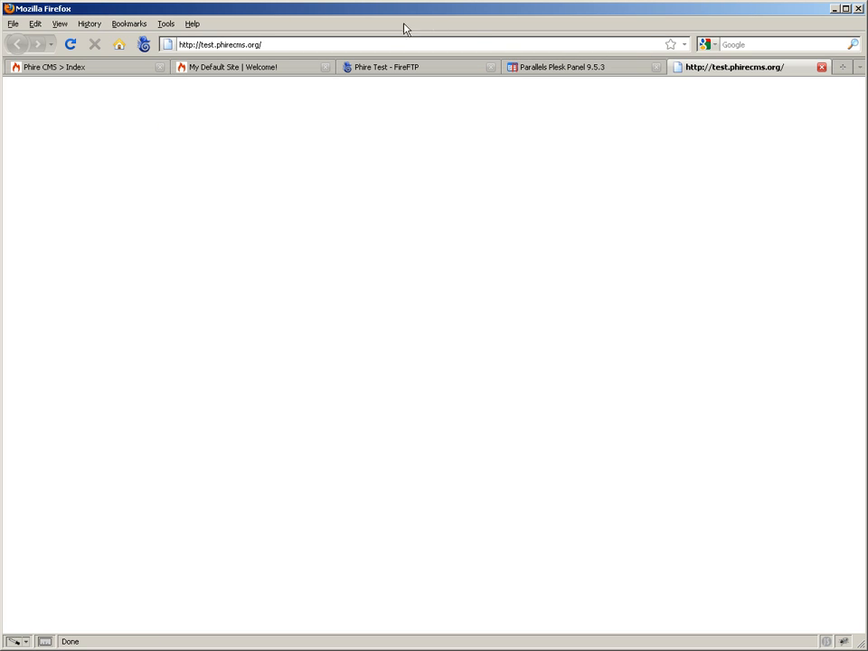
click(413, 46)
click(416, 47)
text(phire)
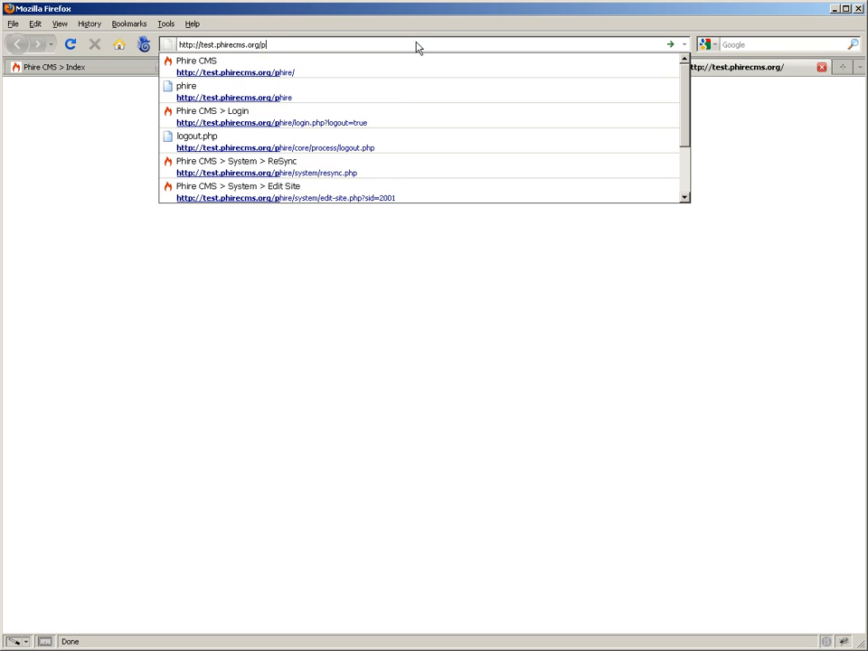
key(Return)
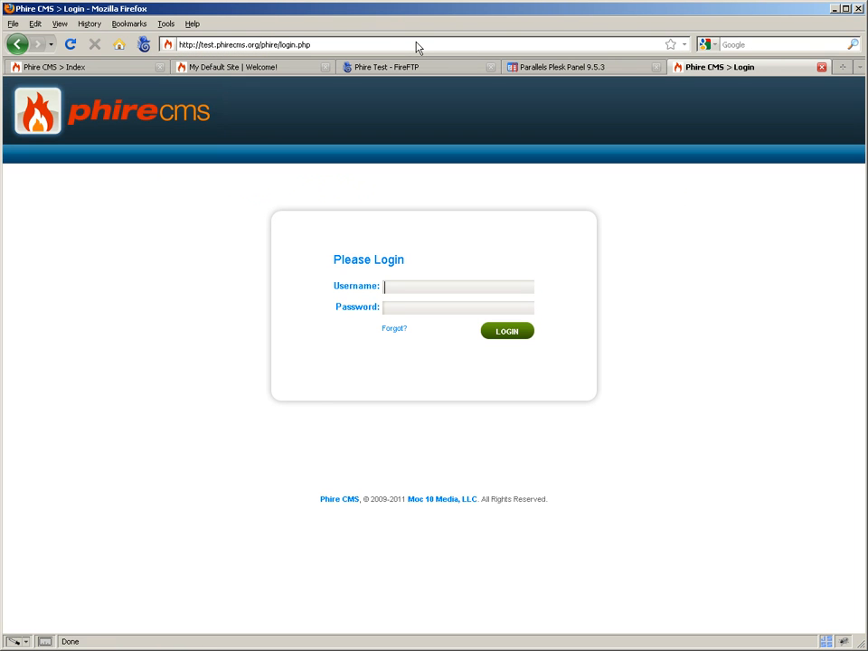
- Log in to Phire CMS as admin with the account password
text(admin)
key(Tab)
text(•••••••••)
key(Return)
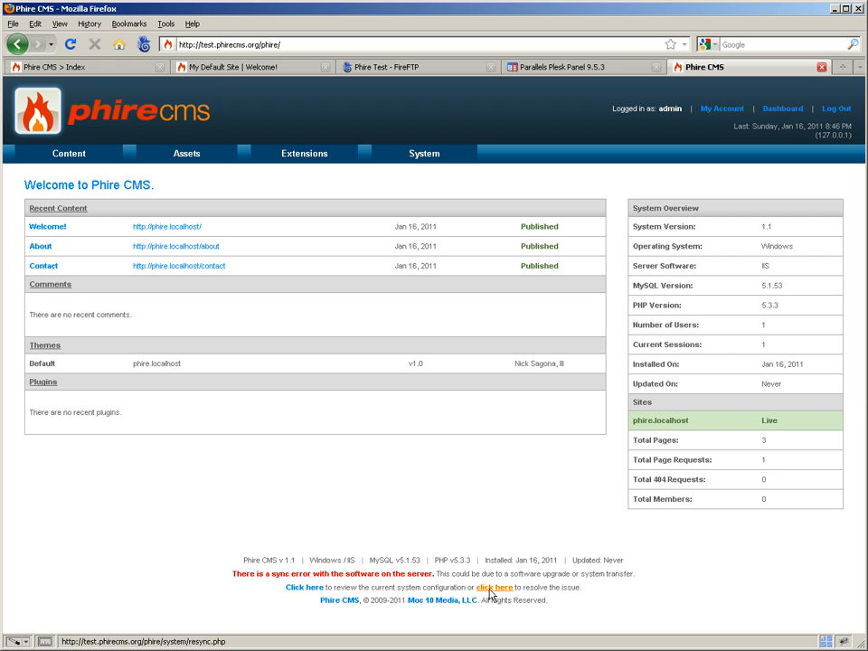
- Open the system configuration from the sync error notice and review the mismatched document root, server and version settings
click(302, 588)
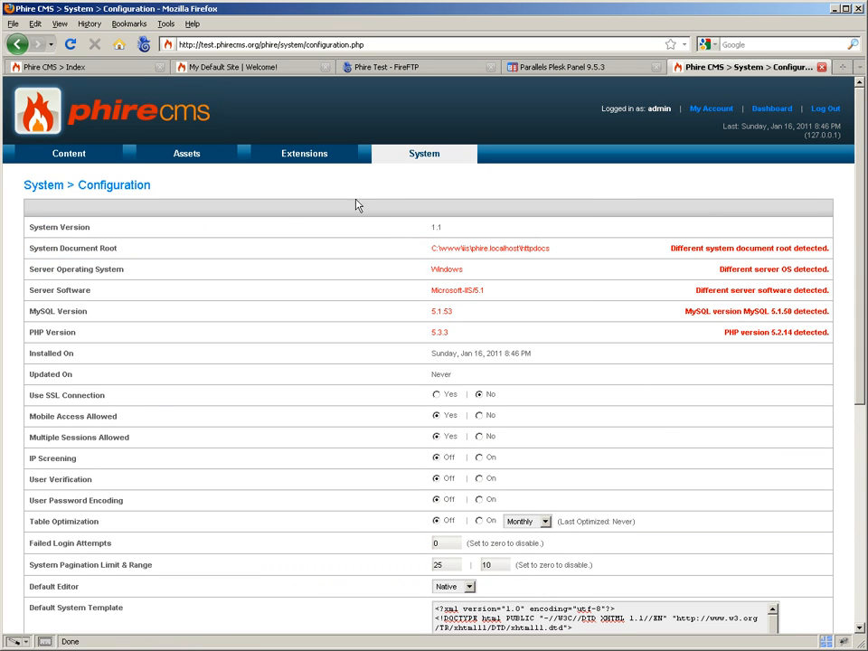
mouse_move(419, 218)
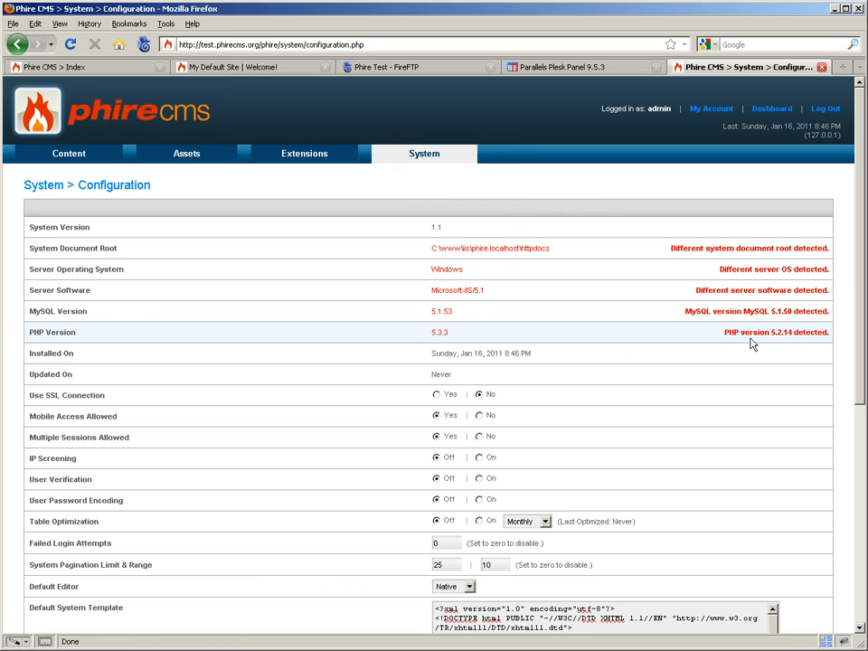
drag(827, 337, 410, 240)
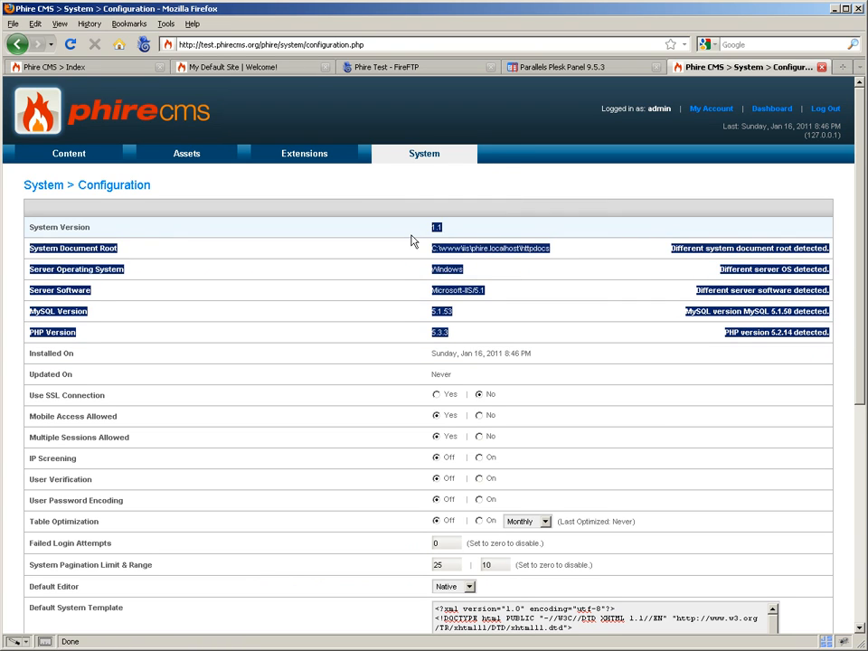
click(473, 248)
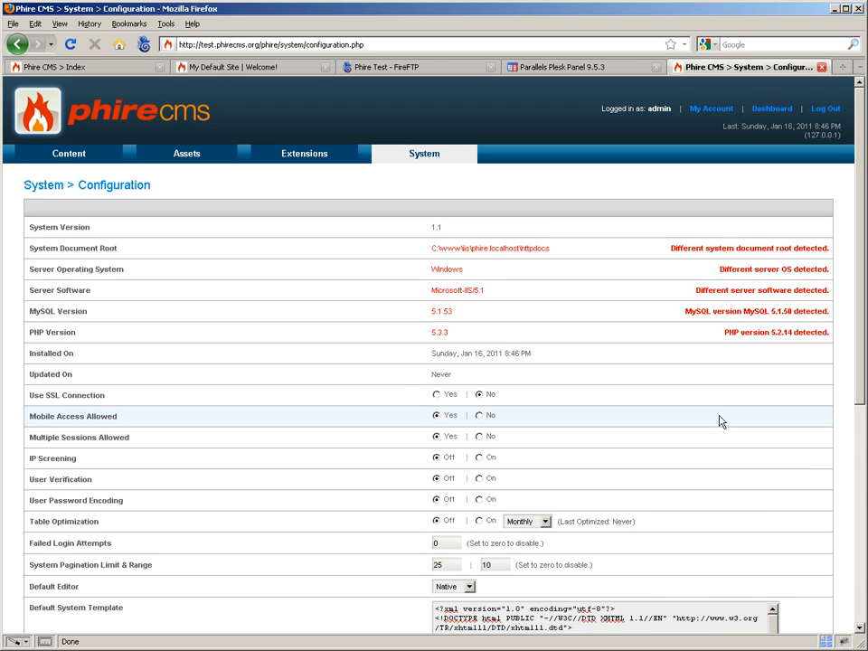
- Resolve the sync error by resyncing the system configuration to the server's current software and settings
scroll(721, 421, down, 7)
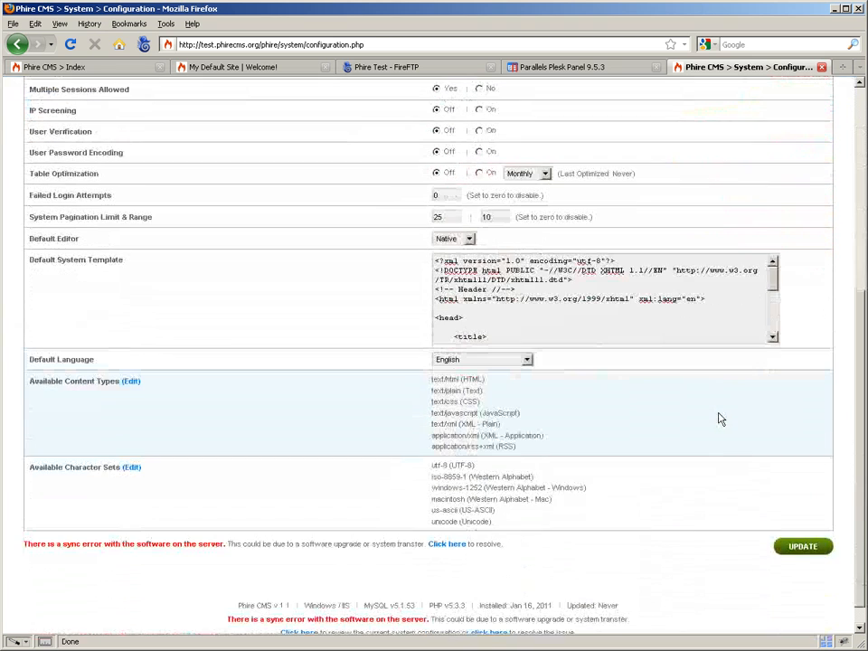
scroll(668, 547, down, 1)
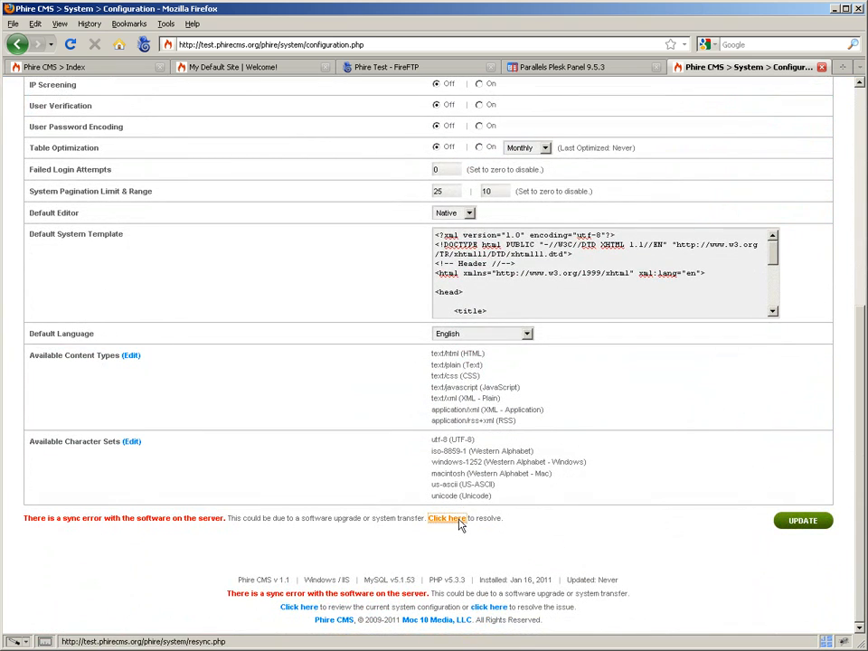
click(459, 522)
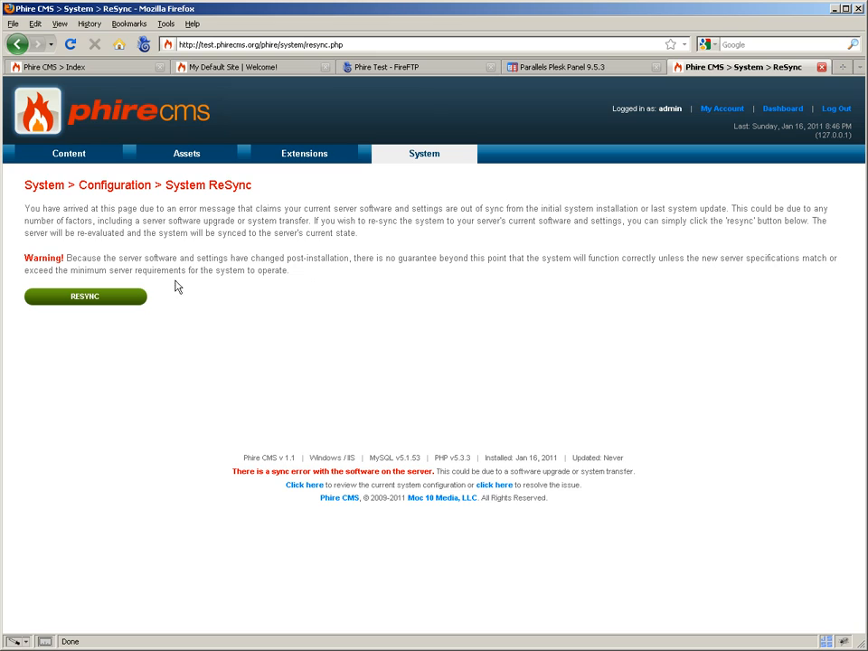
click(106, 300)
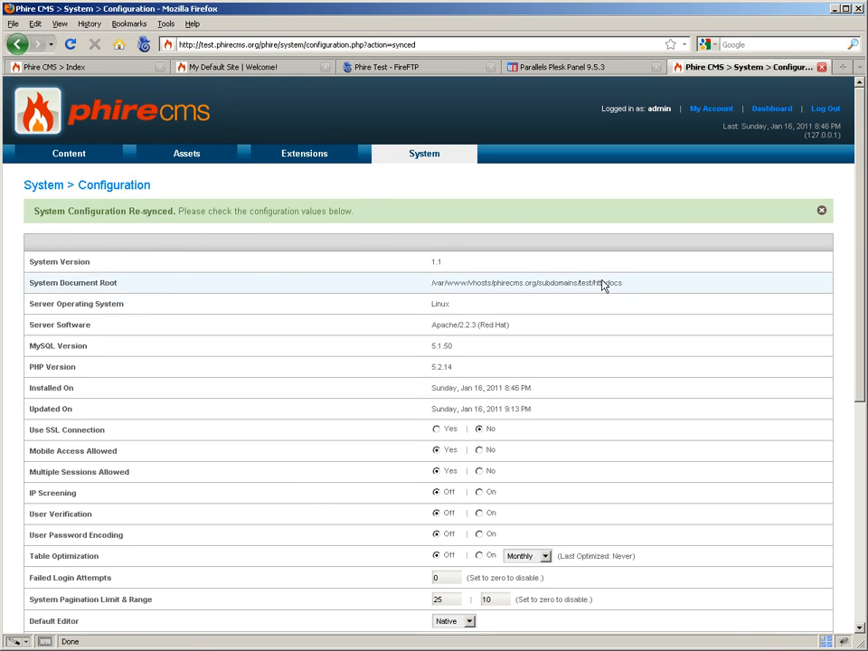
- Check the resynced document root, operating system, server software, MySQL and PHP values in the system configuration
drag(430, 286, 470, 287)
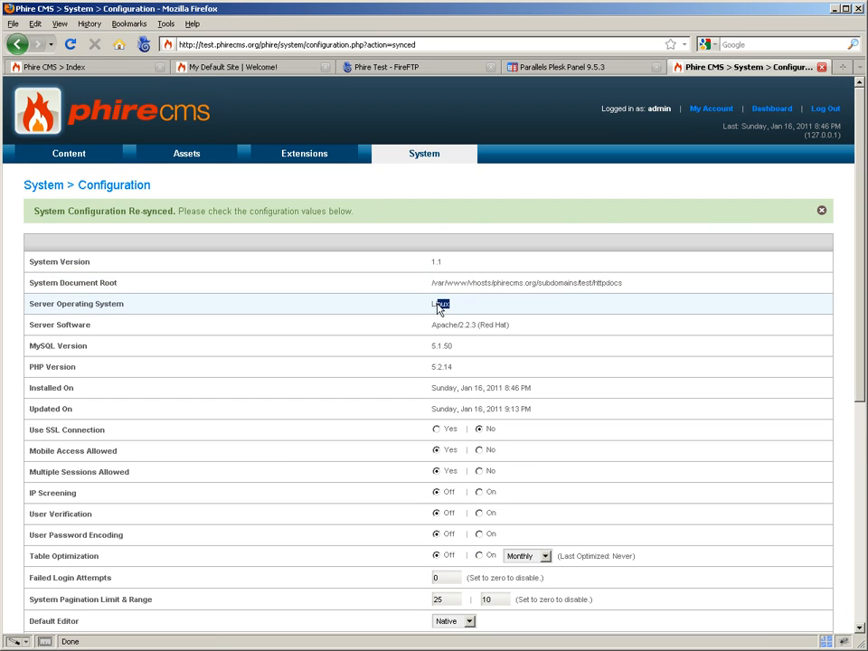
double_click(436, 304)
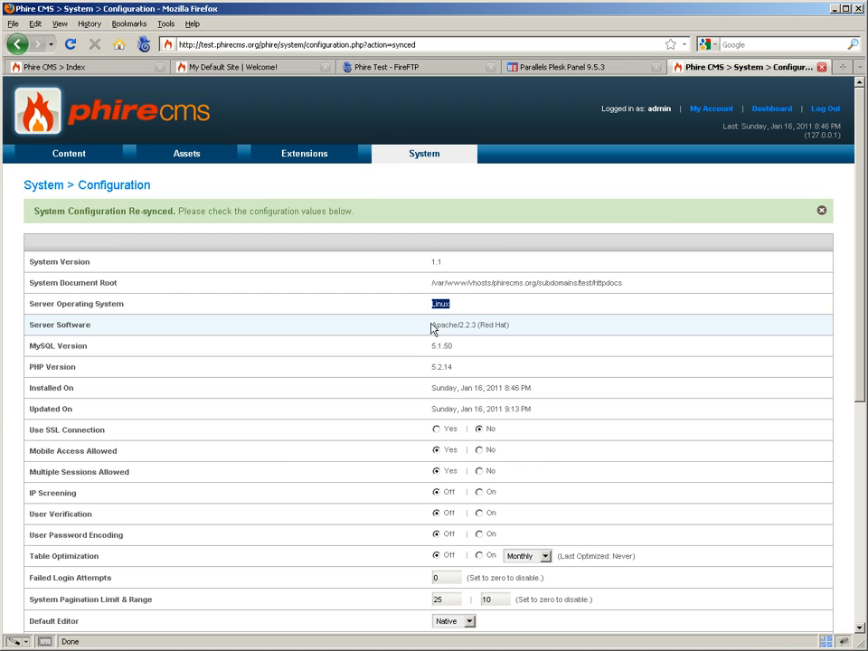
drag(432, 329, 535, 337)
drag(476, 364, 424, 378)
click(424, 378)
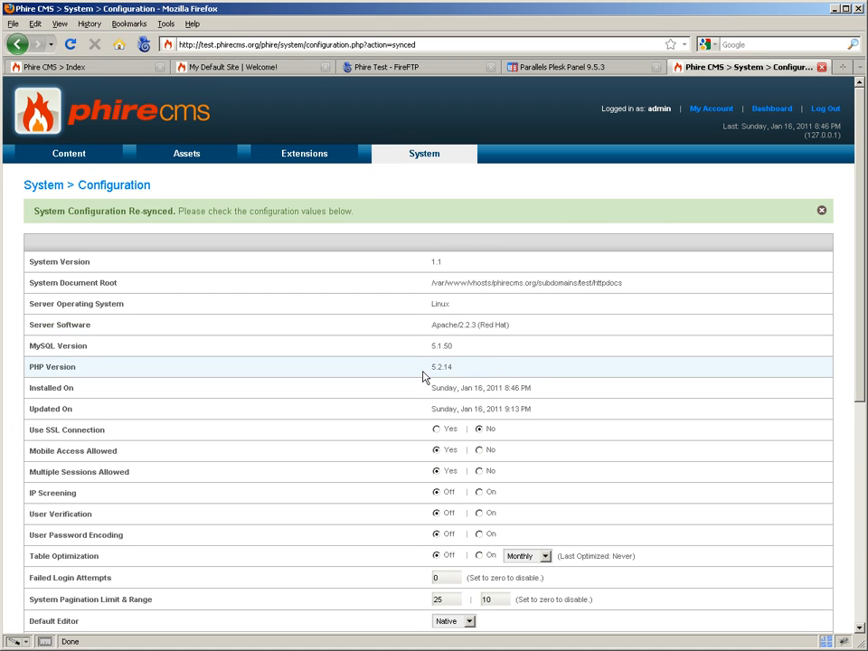
scroll(427, 374, down, 4)
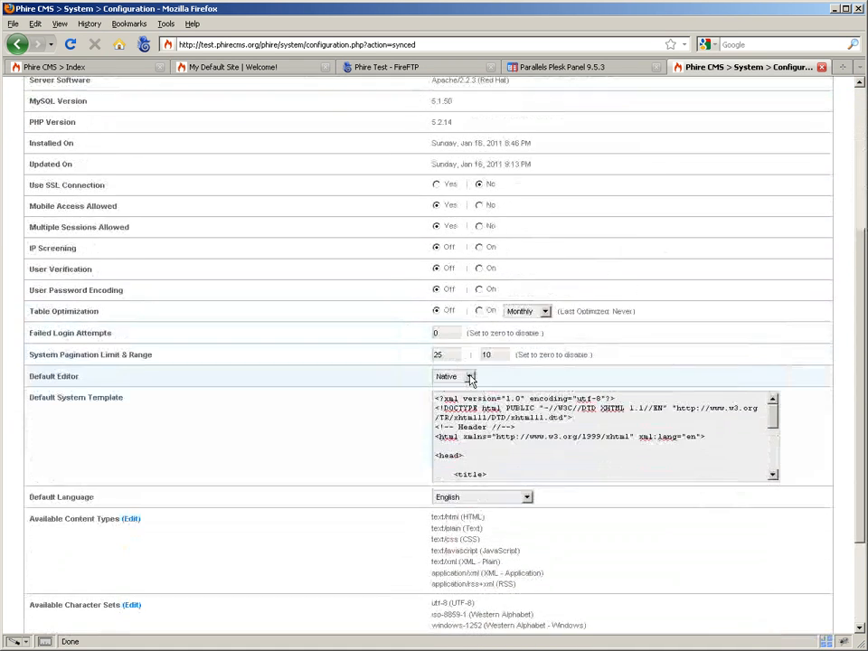
scroll(468, 378, up, 3)
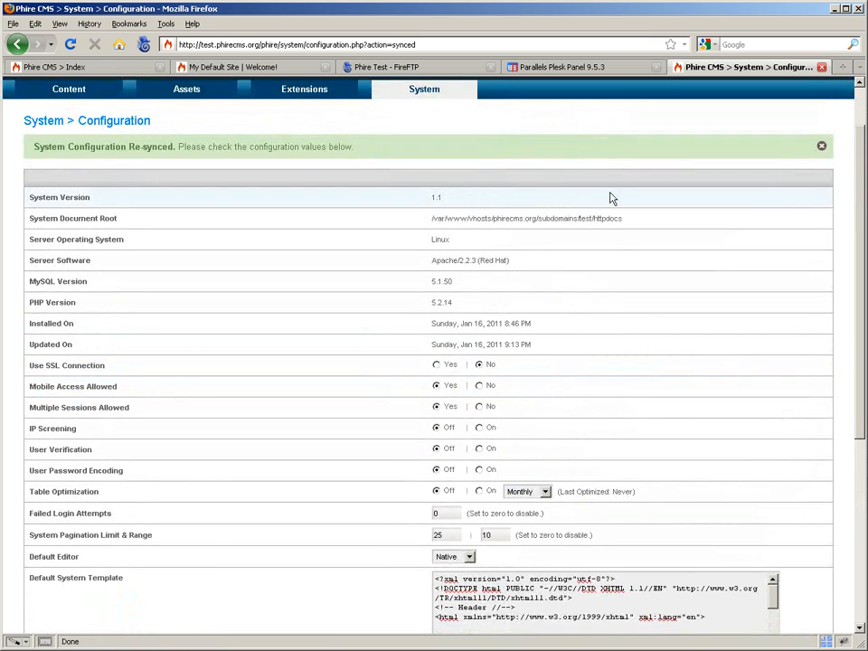
- Open the test.phirecms.org site's settings, check its domain and document root, and leave without saving
click(414, 121)
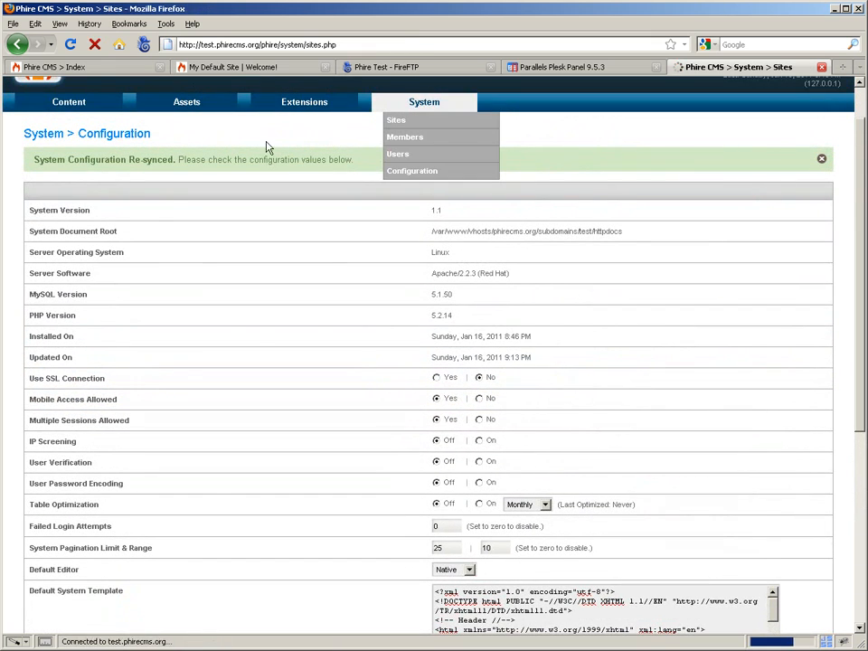
click(113, 246)
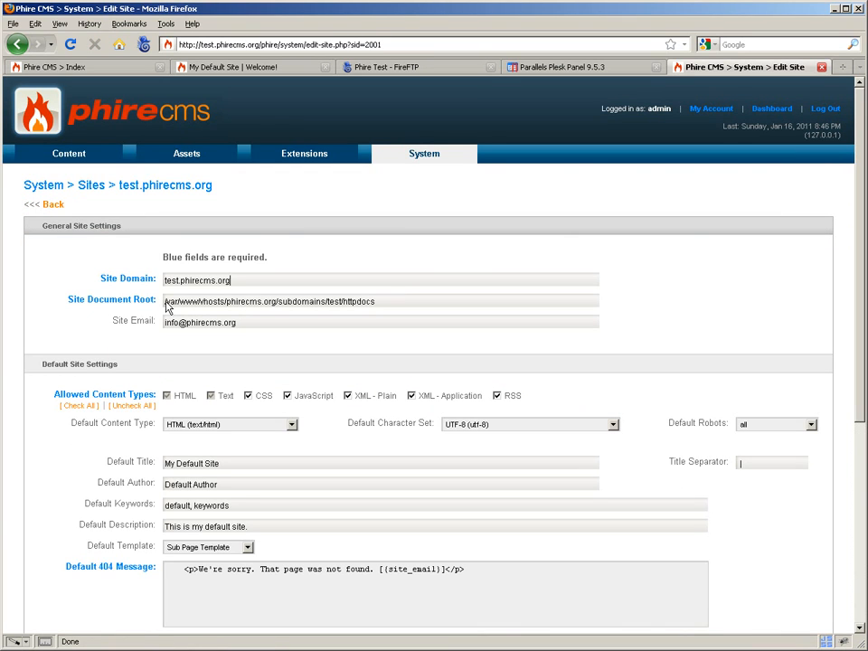
drag(166, 304, 381, 304)
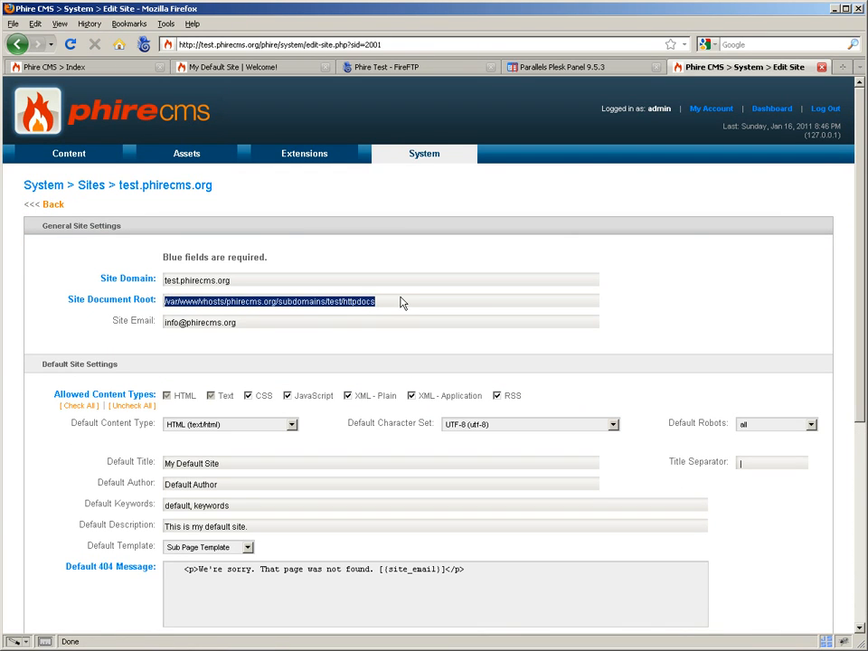
click(687, 315)
scroll(682, 356, down, 2)
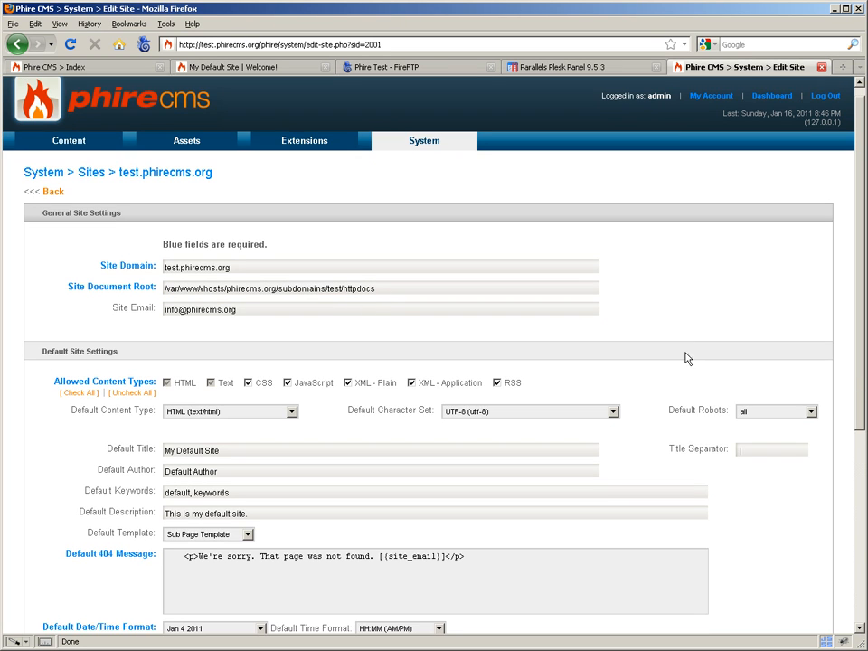
scroll(671, 431, down, 5)
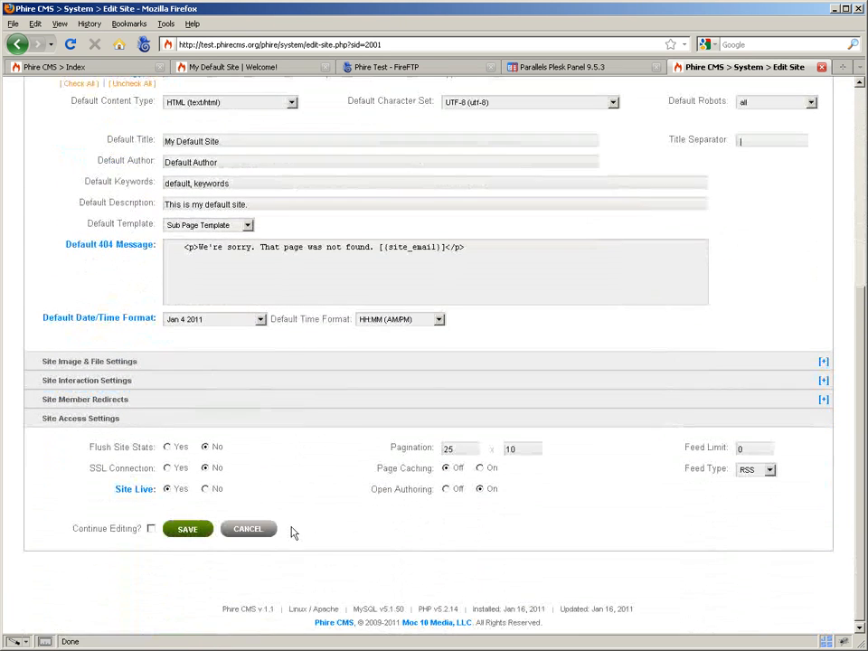
click(250, 529)
click(840, 68)
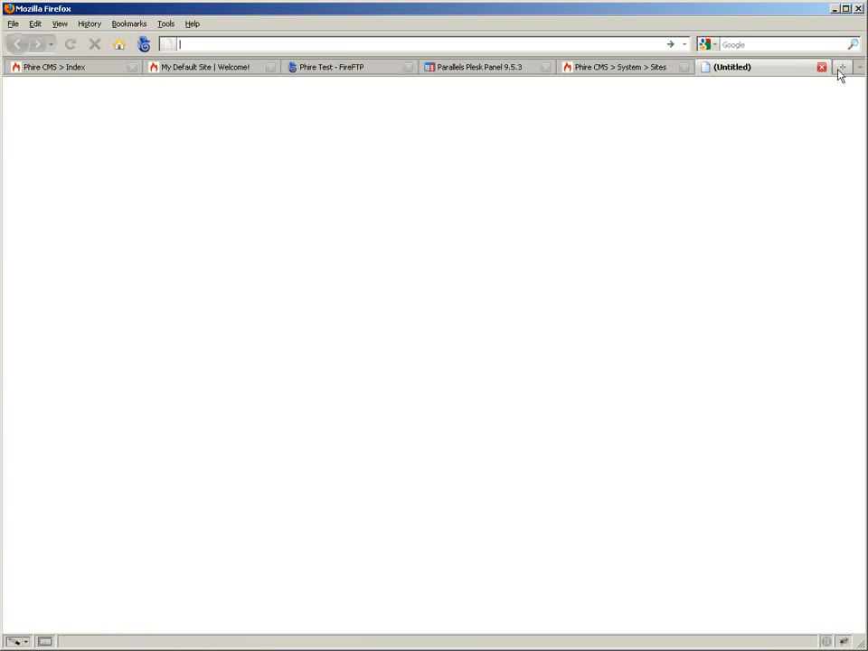
text(test.phi)
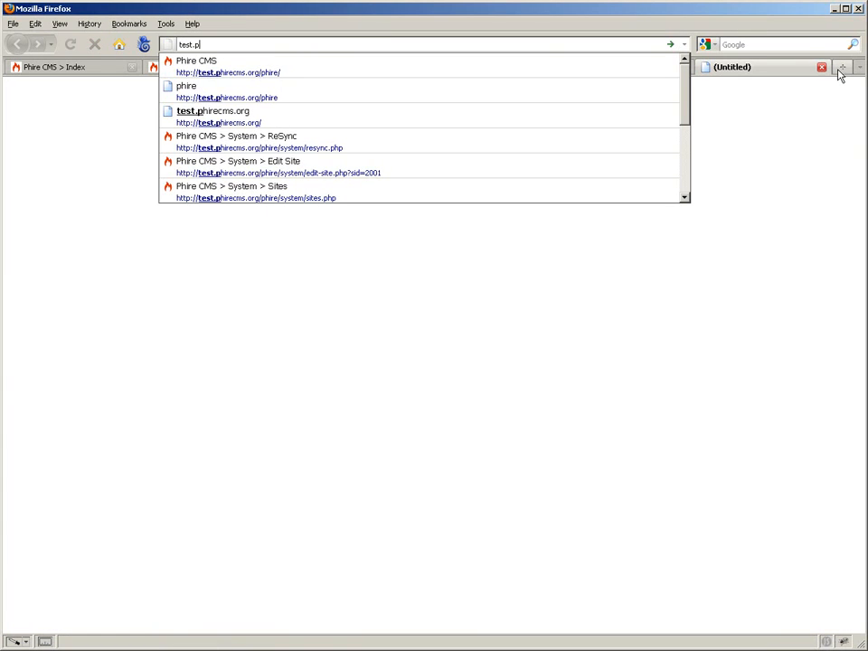
key(Down)
key(Down)
key(Down)
key(Return)
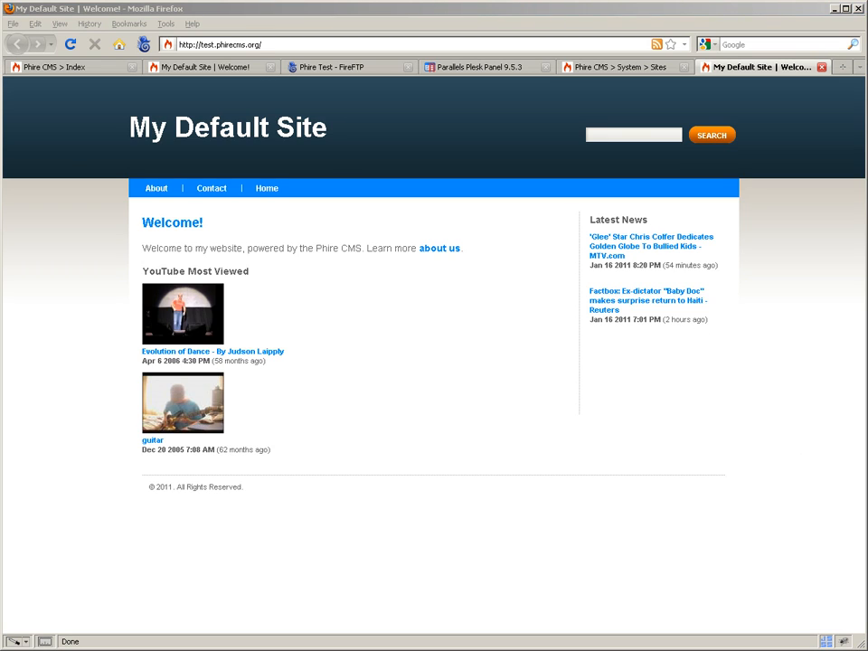
click(789, 32)
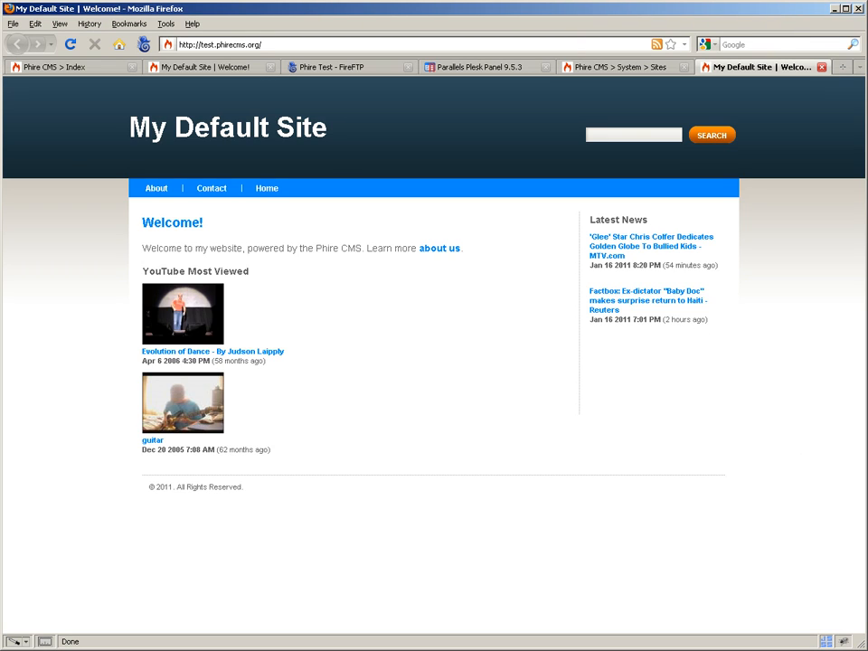